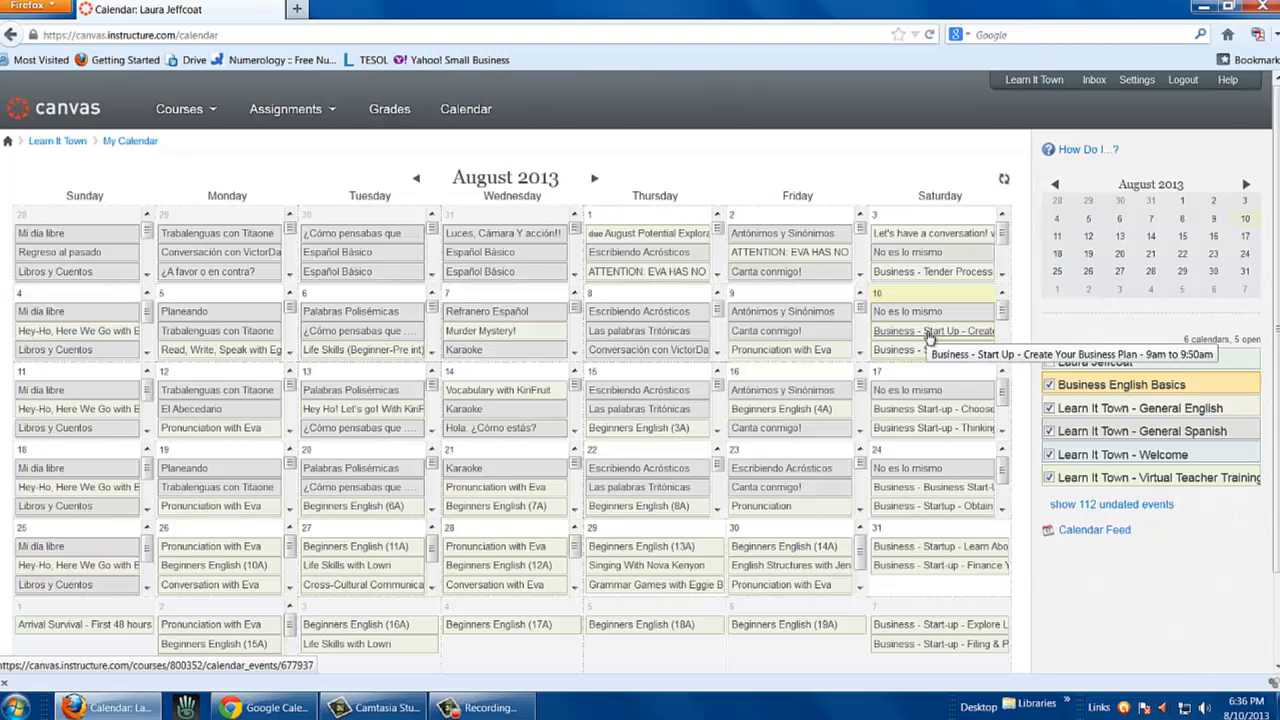
Inspect the edit form of the August 10 event "Business - Start Up - Create Your Business Plan" and close it without changes
click(928, 334)
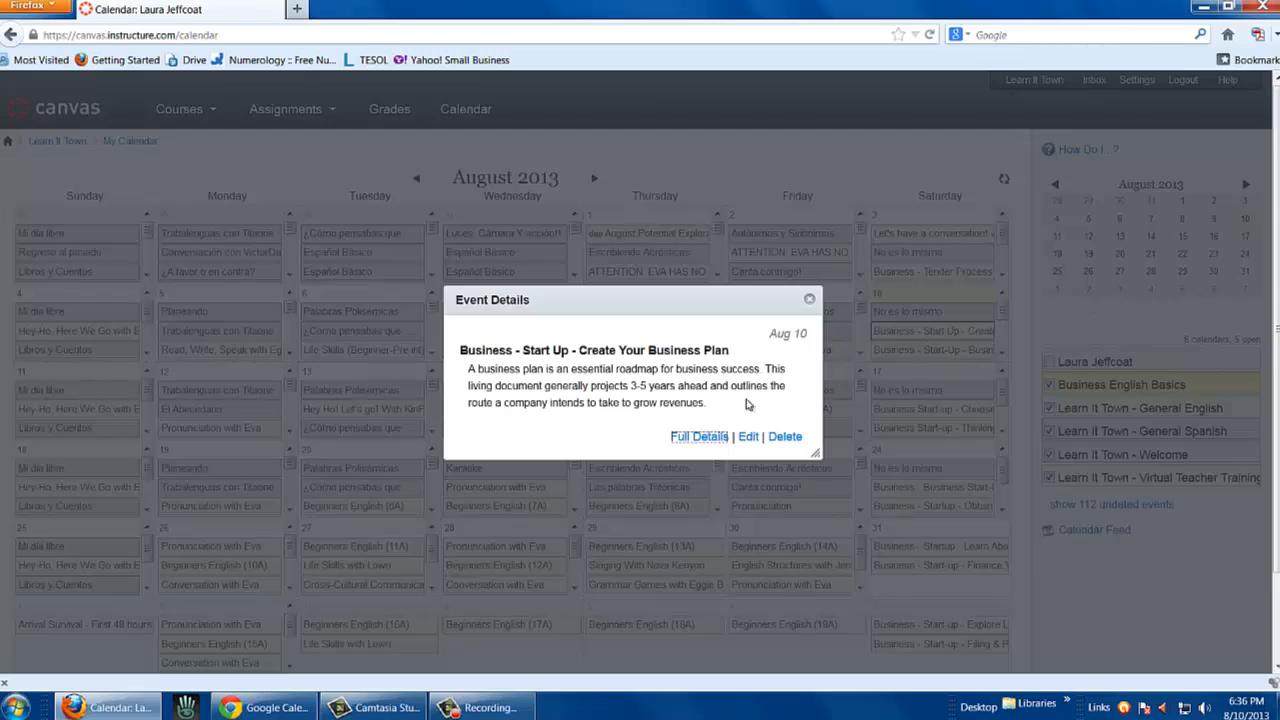
click(748, 436)
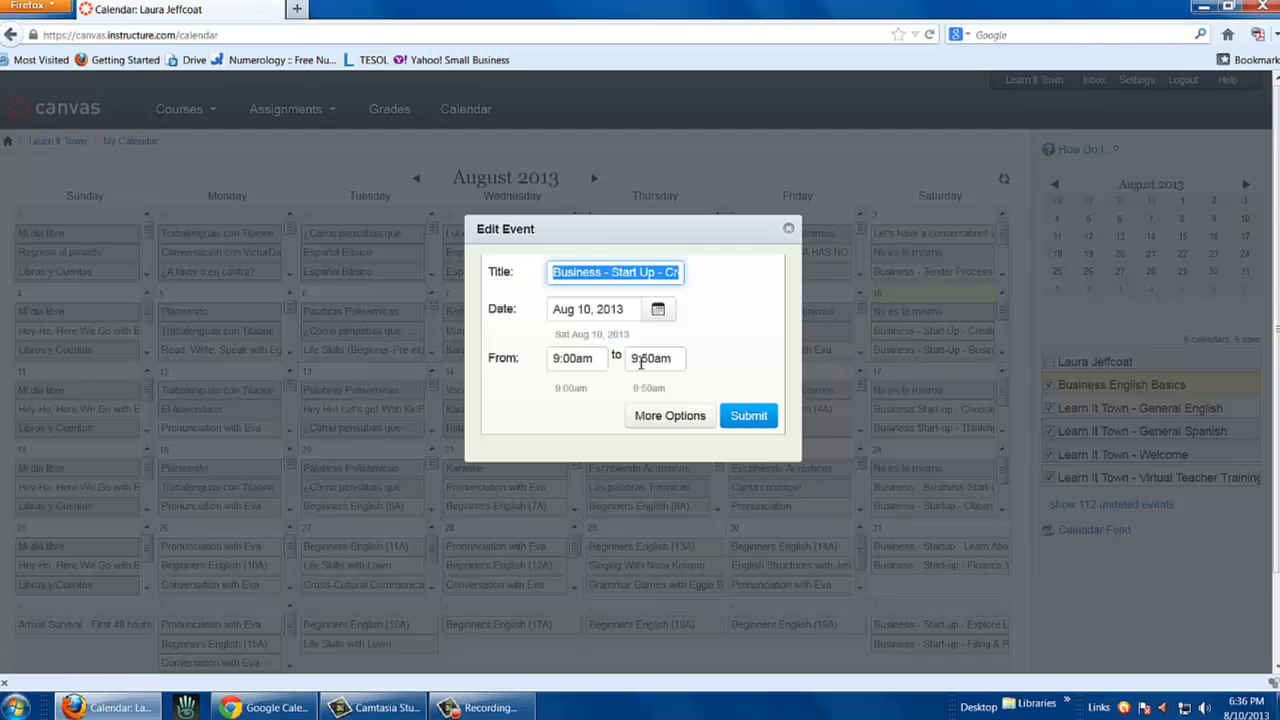
click(788, 228)
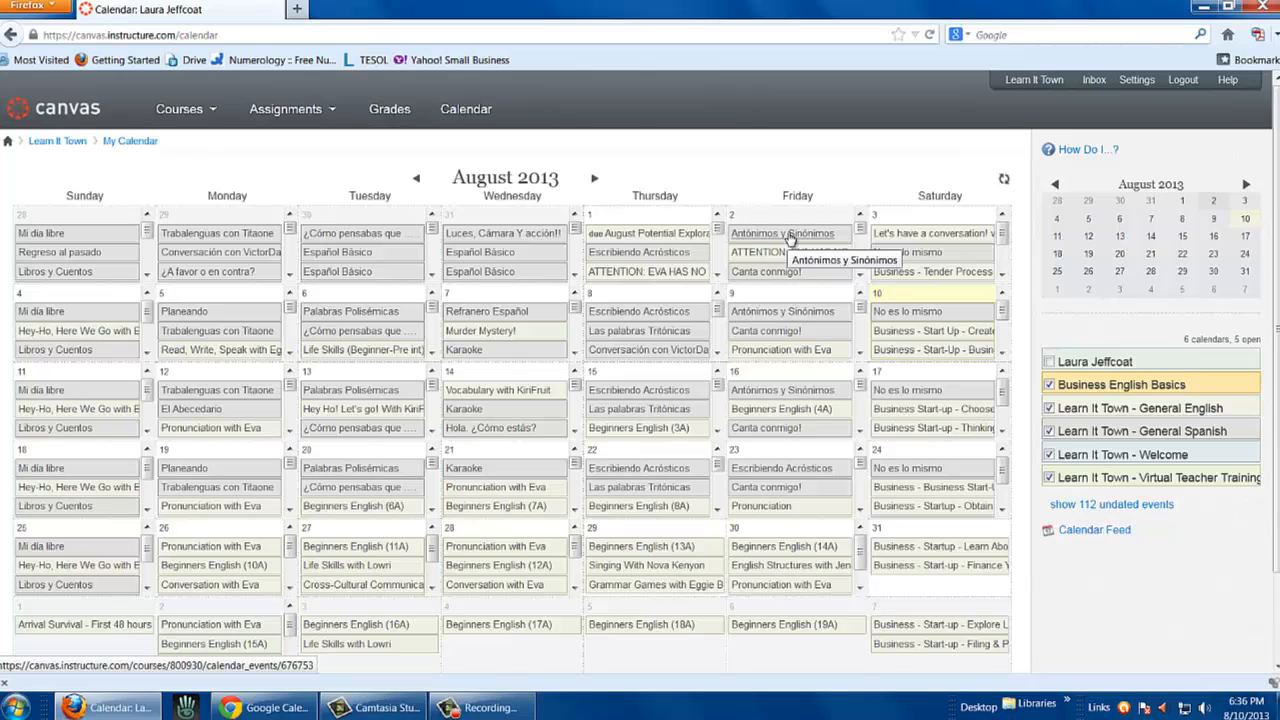
Open the Canvas profile settings for editing and select Central Time (US & Canada) as the time zone
click(1137, 80)
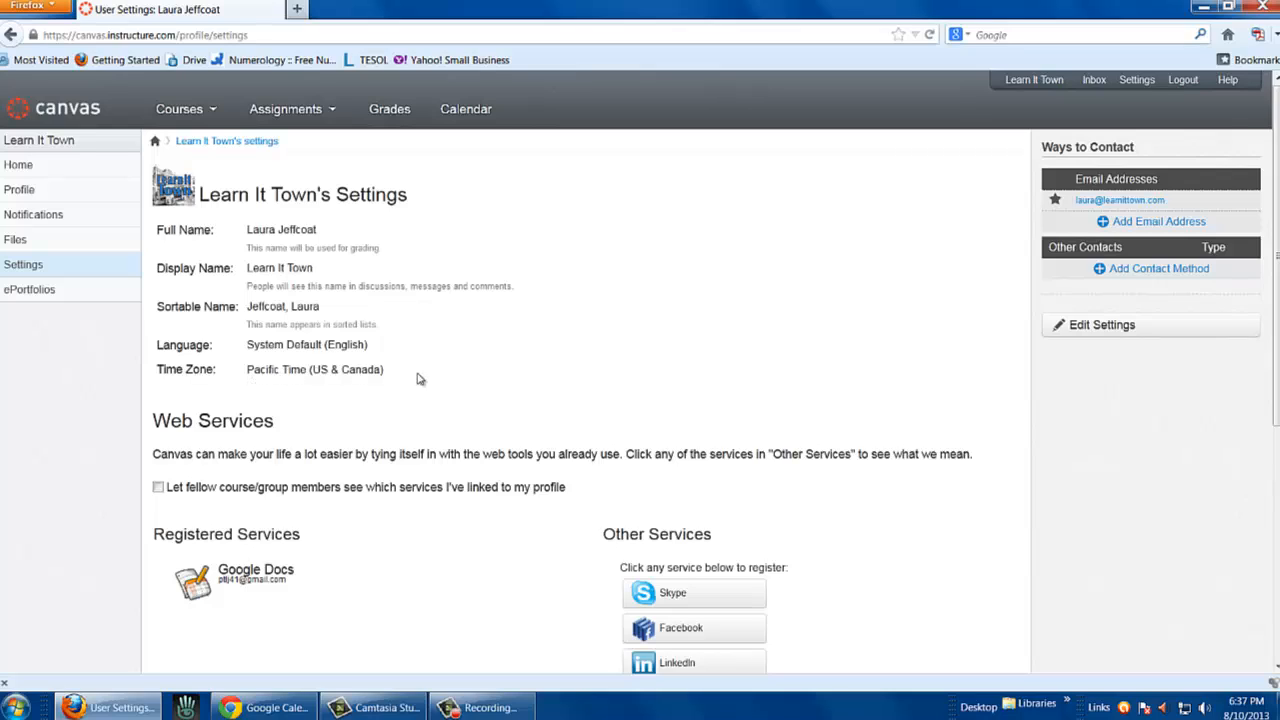
click(1131, 332)
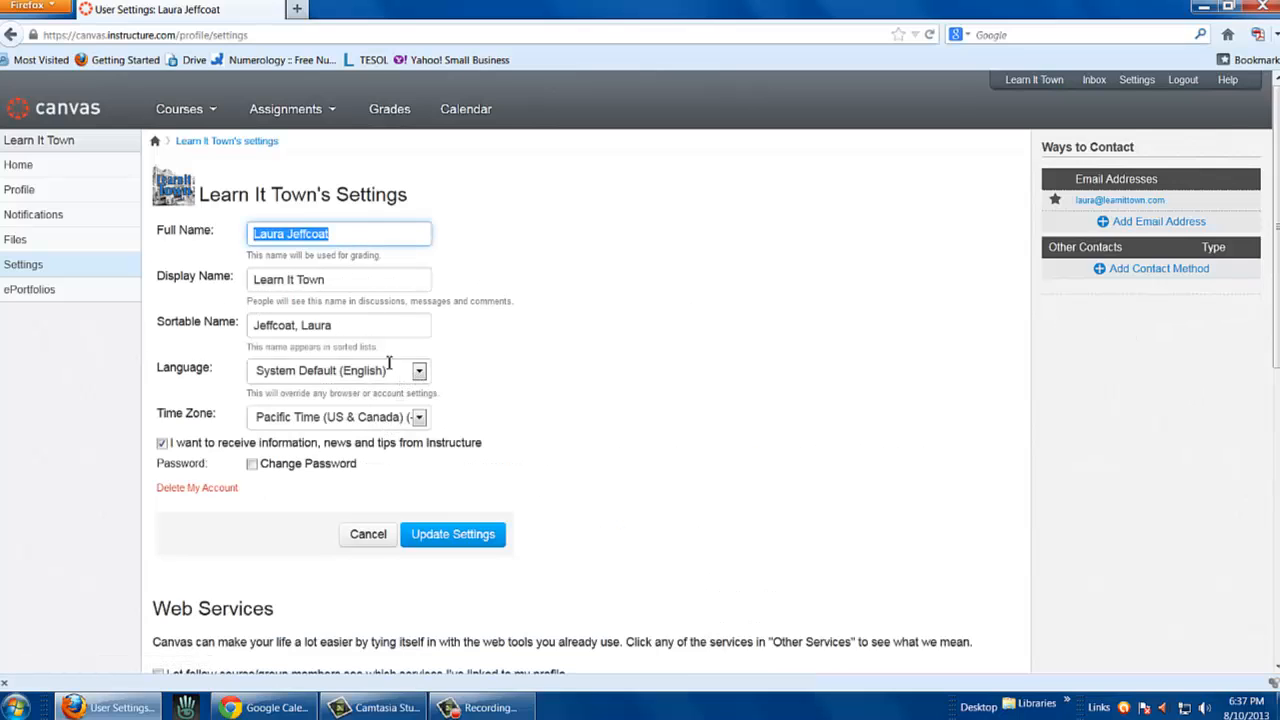
click(420, 418)
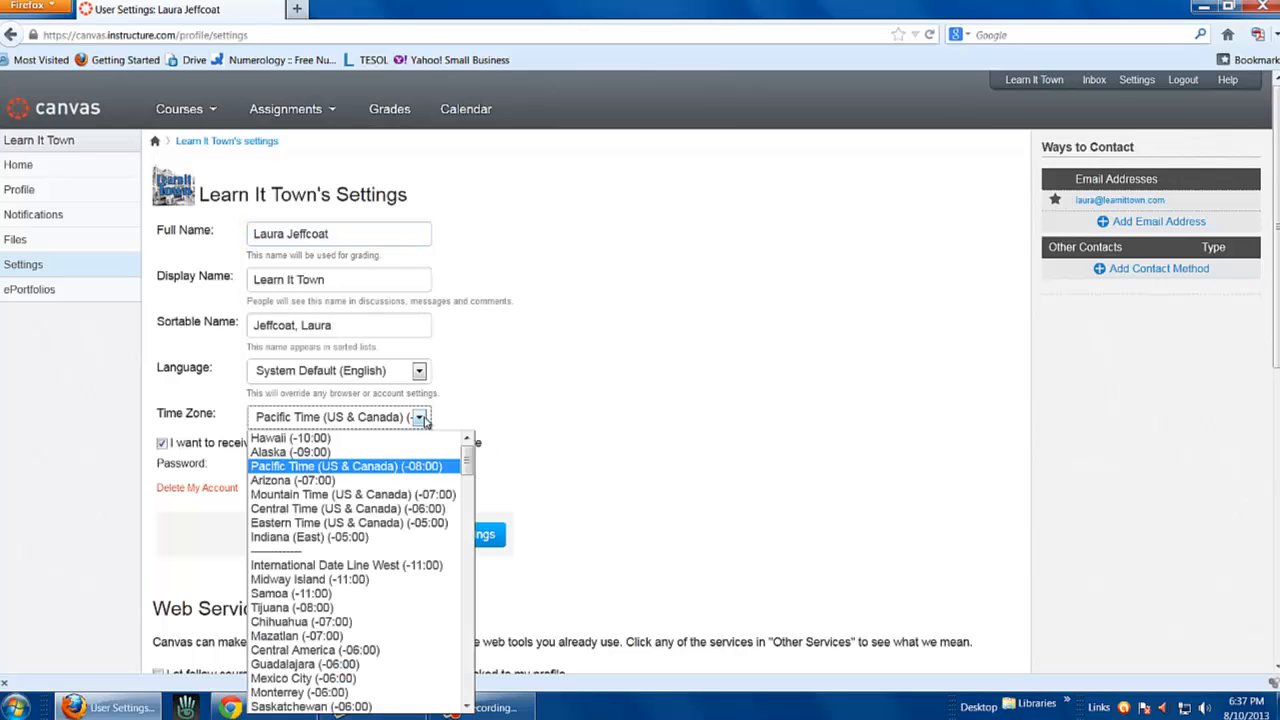
click(365, 509)
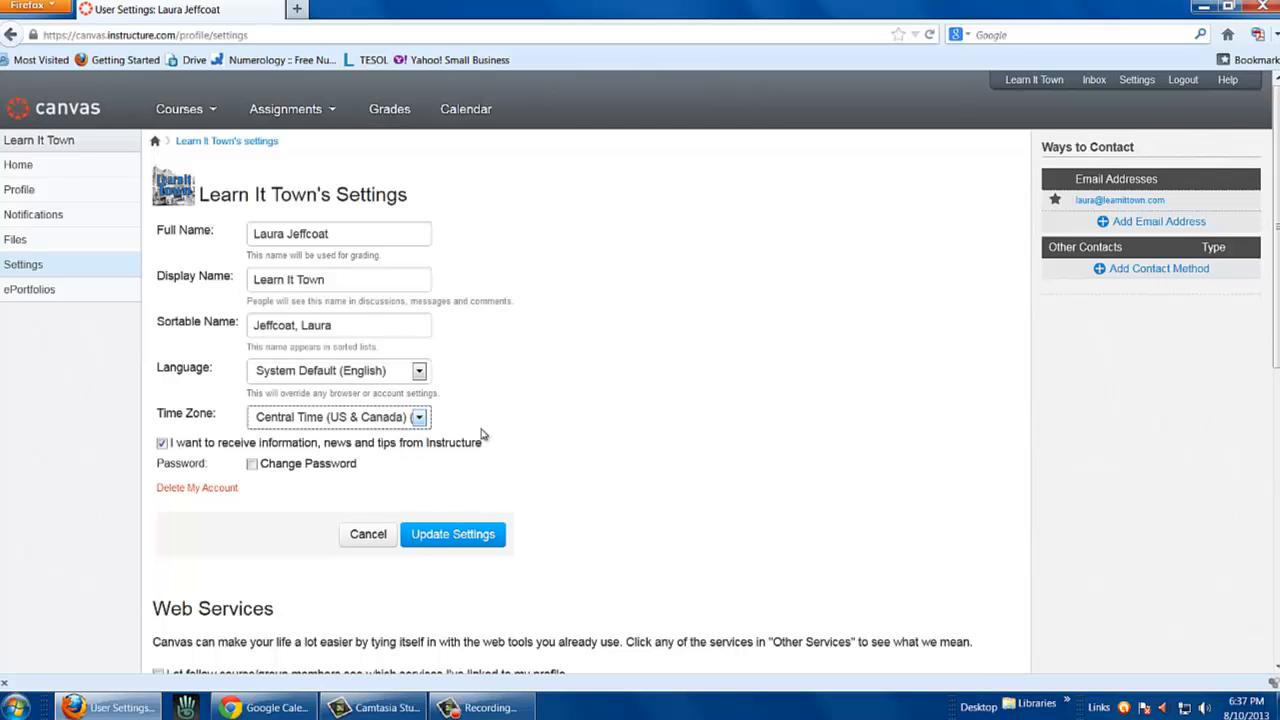
Set the profile's time zone to Pacific Time (US & Canada) and update the settings
click(420, 419)
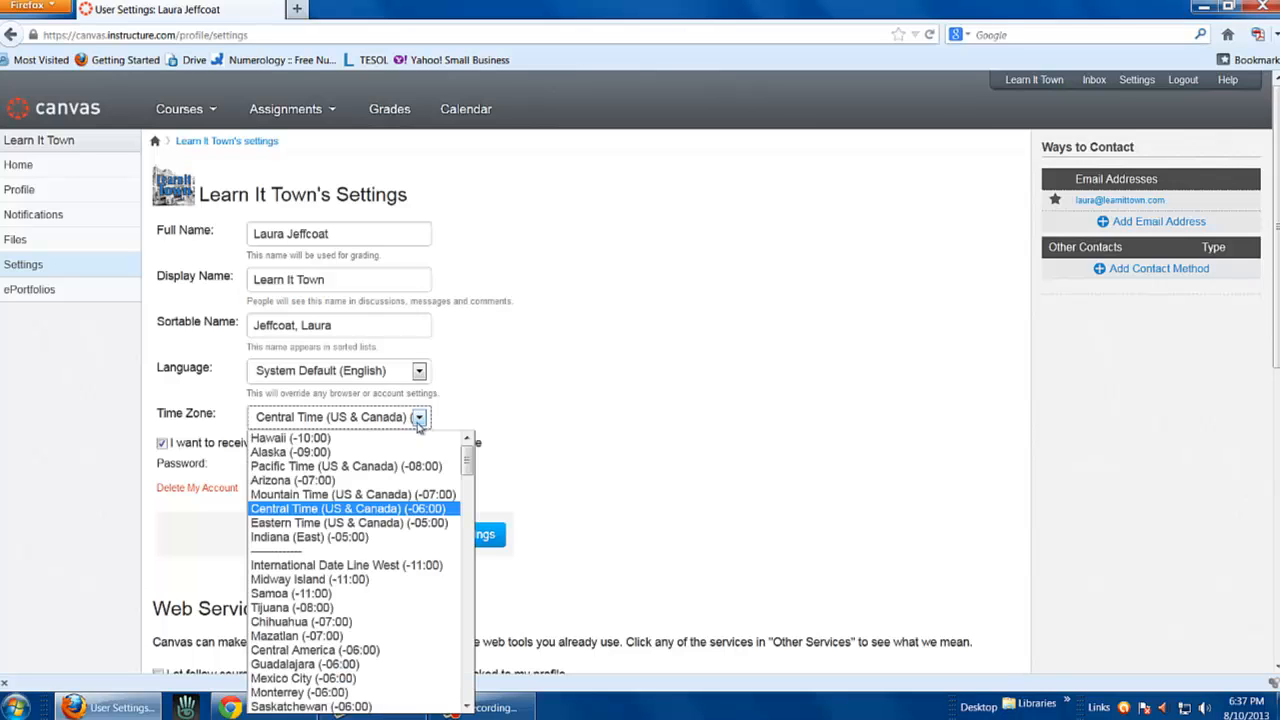
click(357, 470)
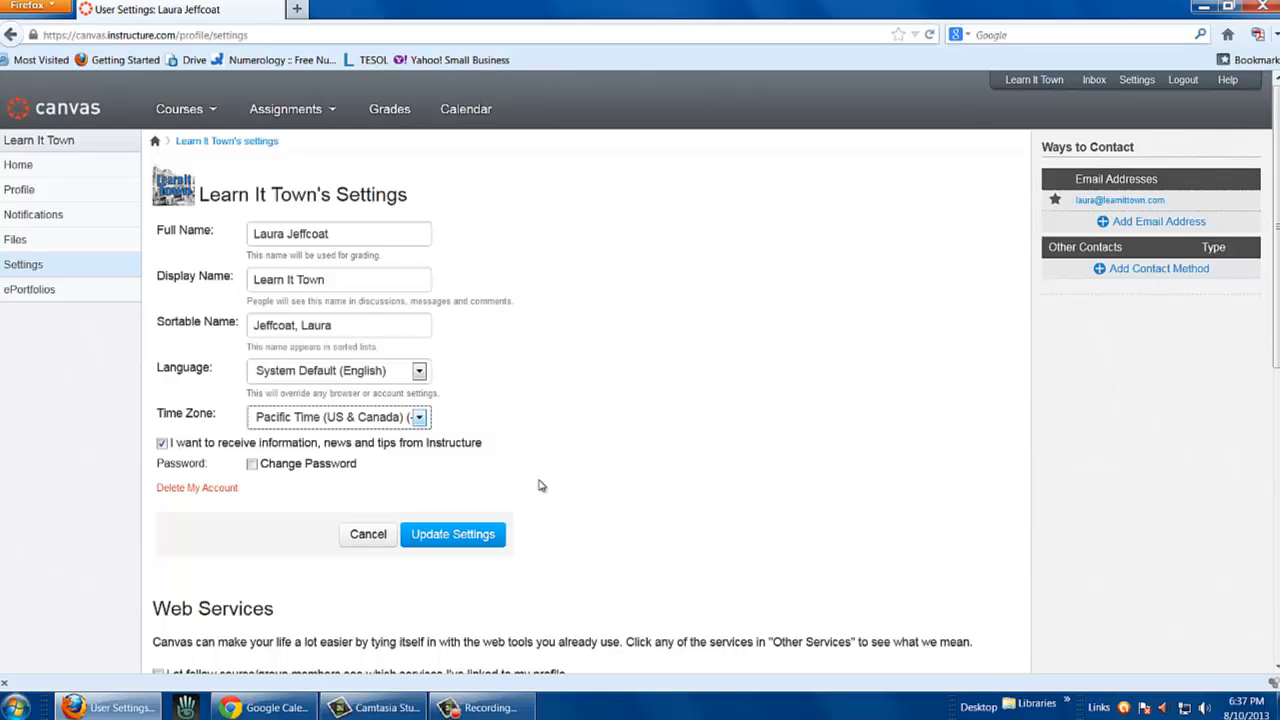
click(487, 538)
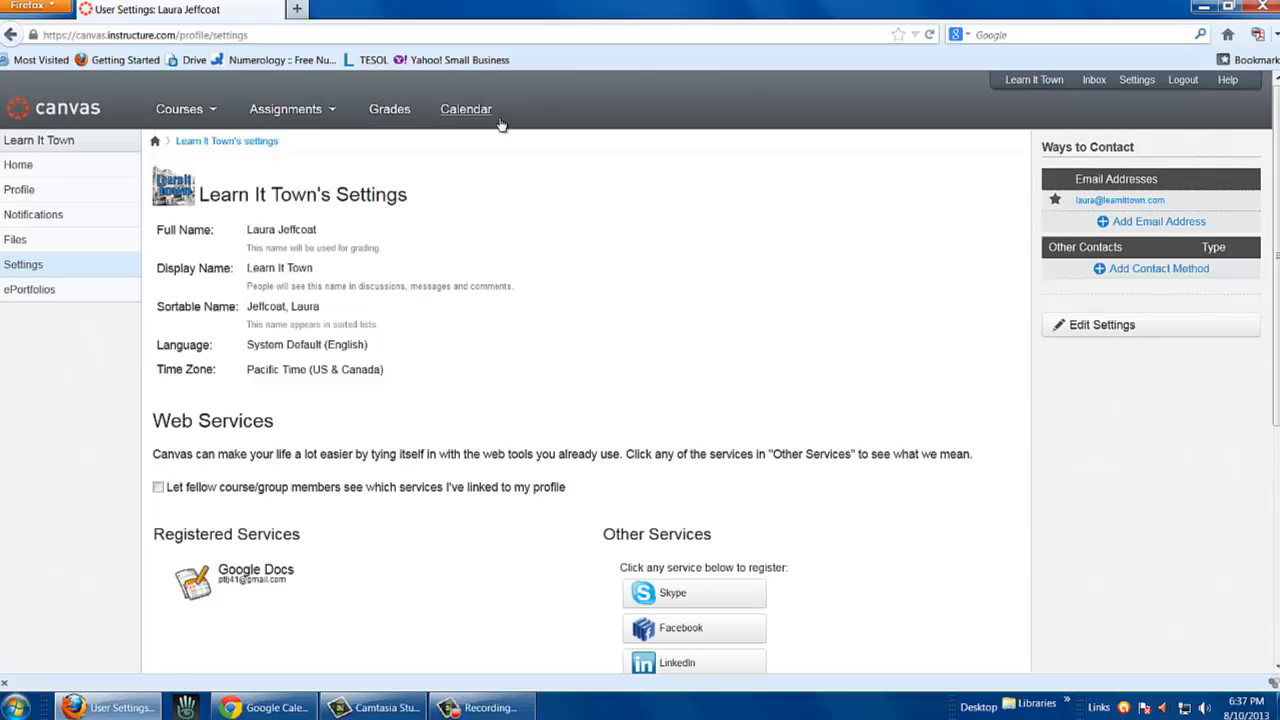
Go from the calendar to the Learn It Town - General English course and review the August classes in its syllabus
click(466, 112)
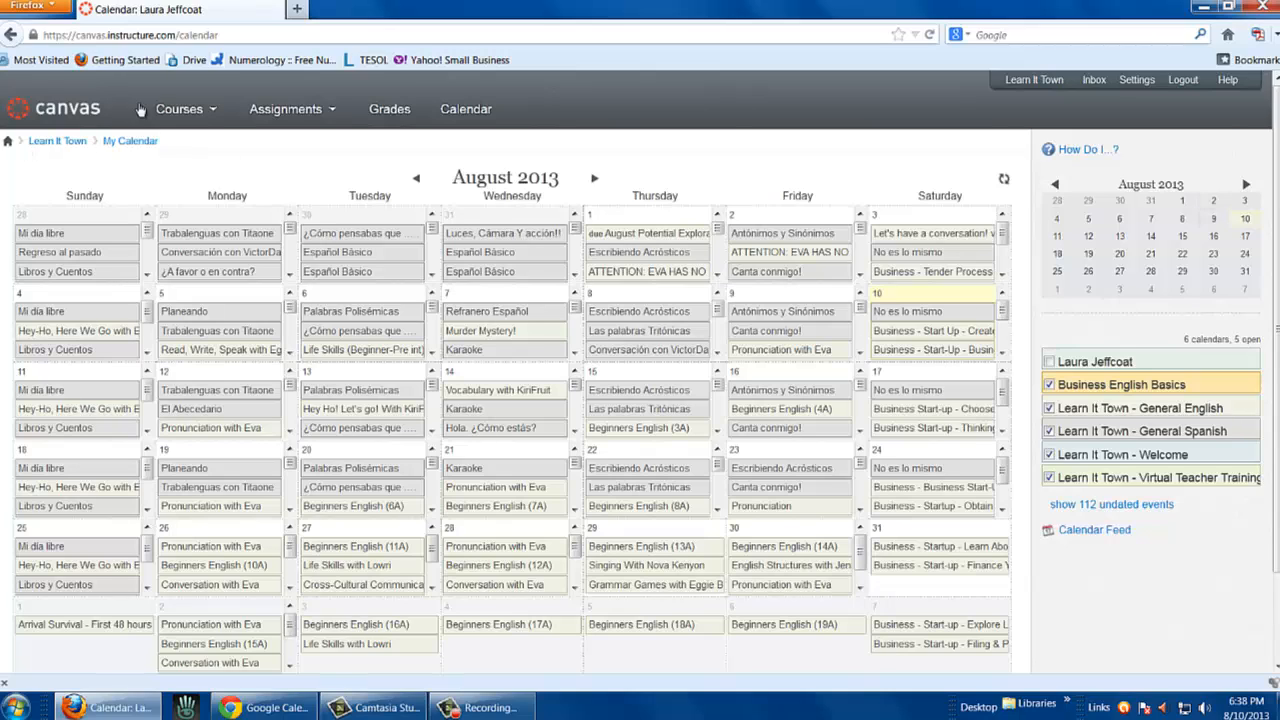
mouse_move(181, 118)
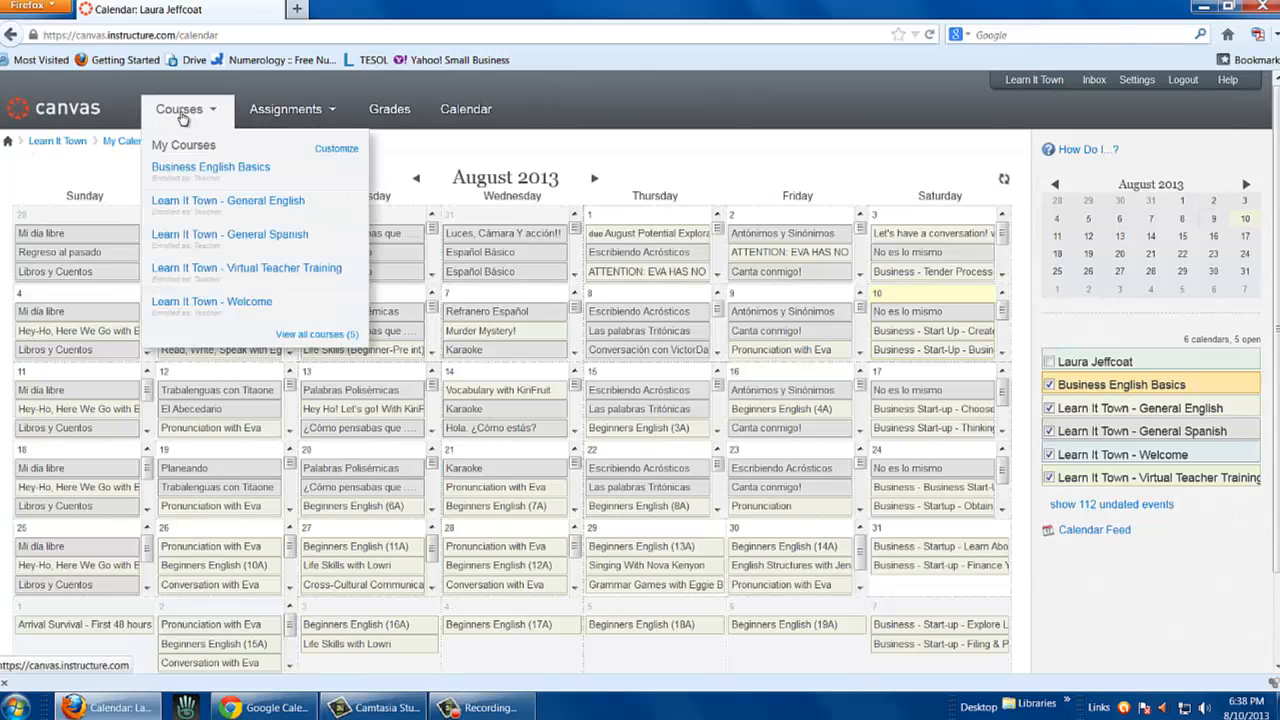
click(199, 204)
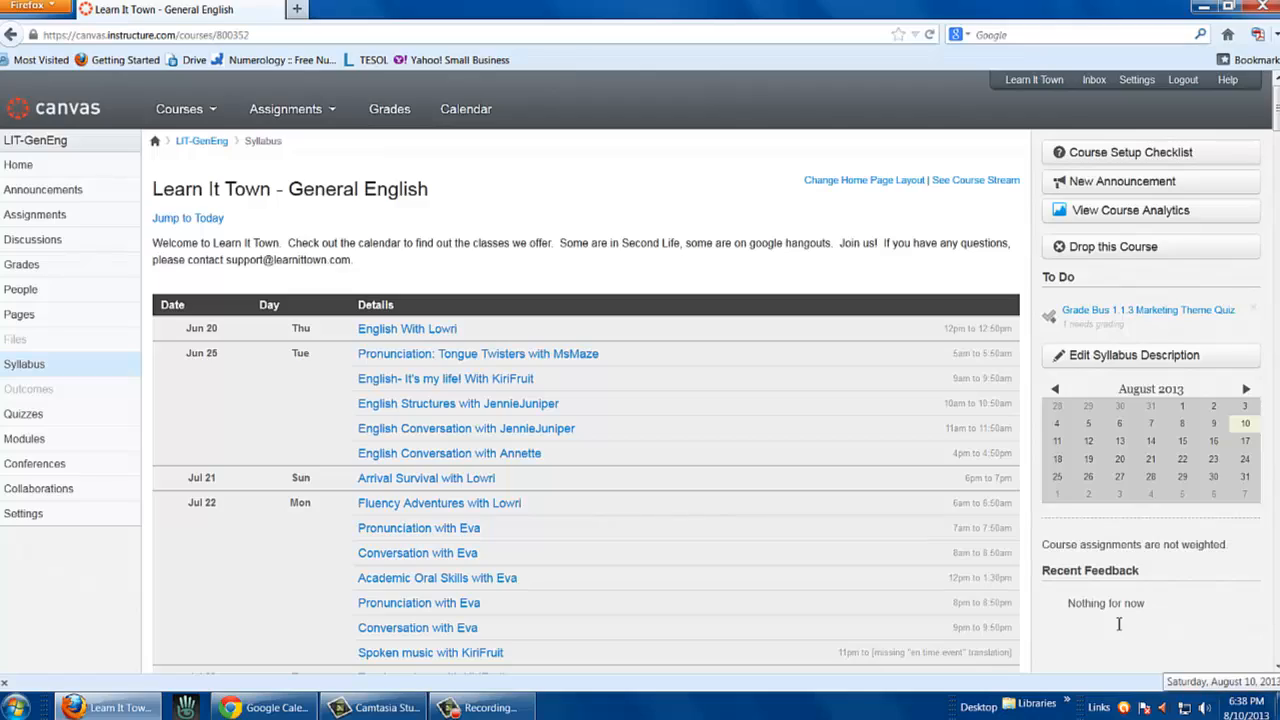
scroll(420, 370, down, 20)
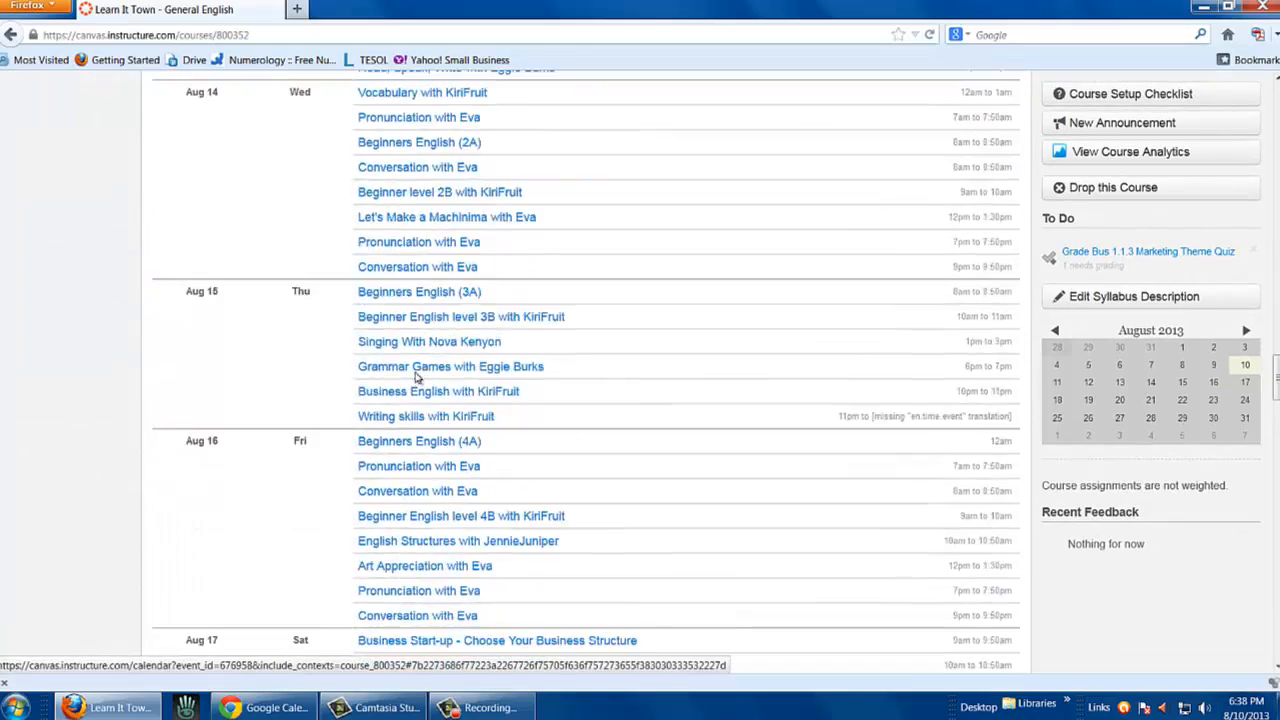
scroll(418, 376, down, 5)
scroll(418, 376, up, 10)
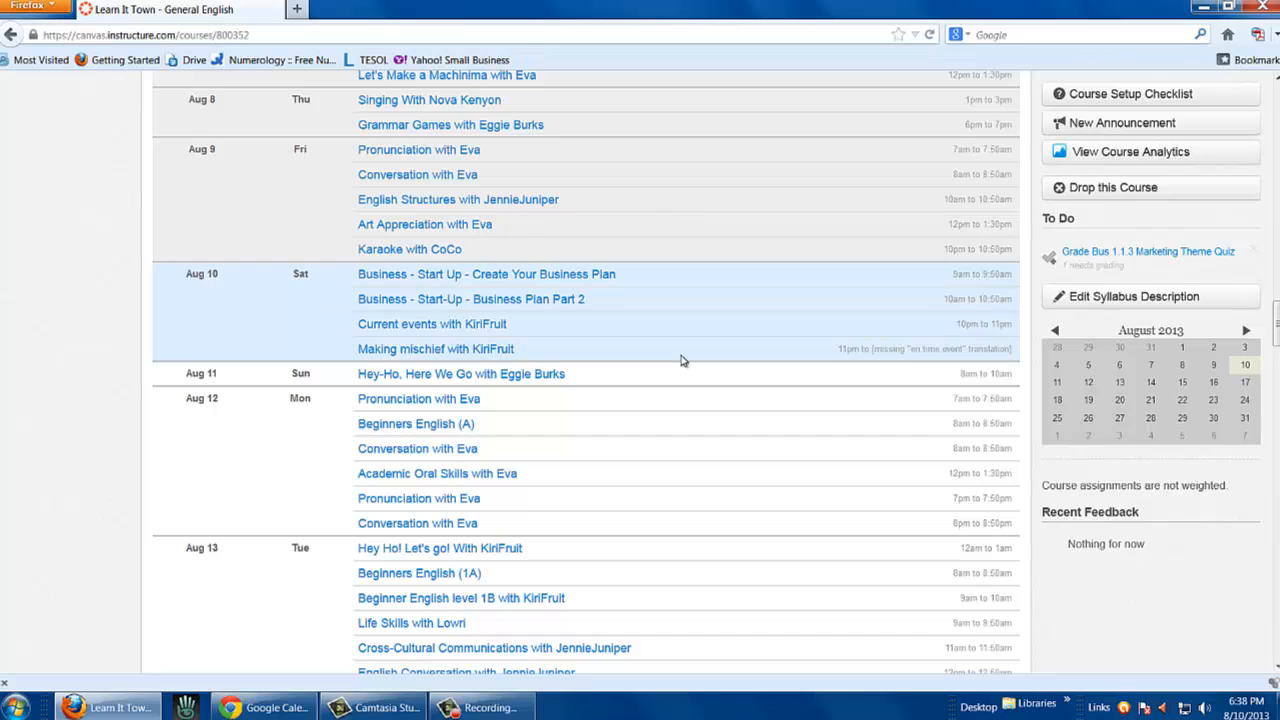
scroll(680, 360, up, 2)
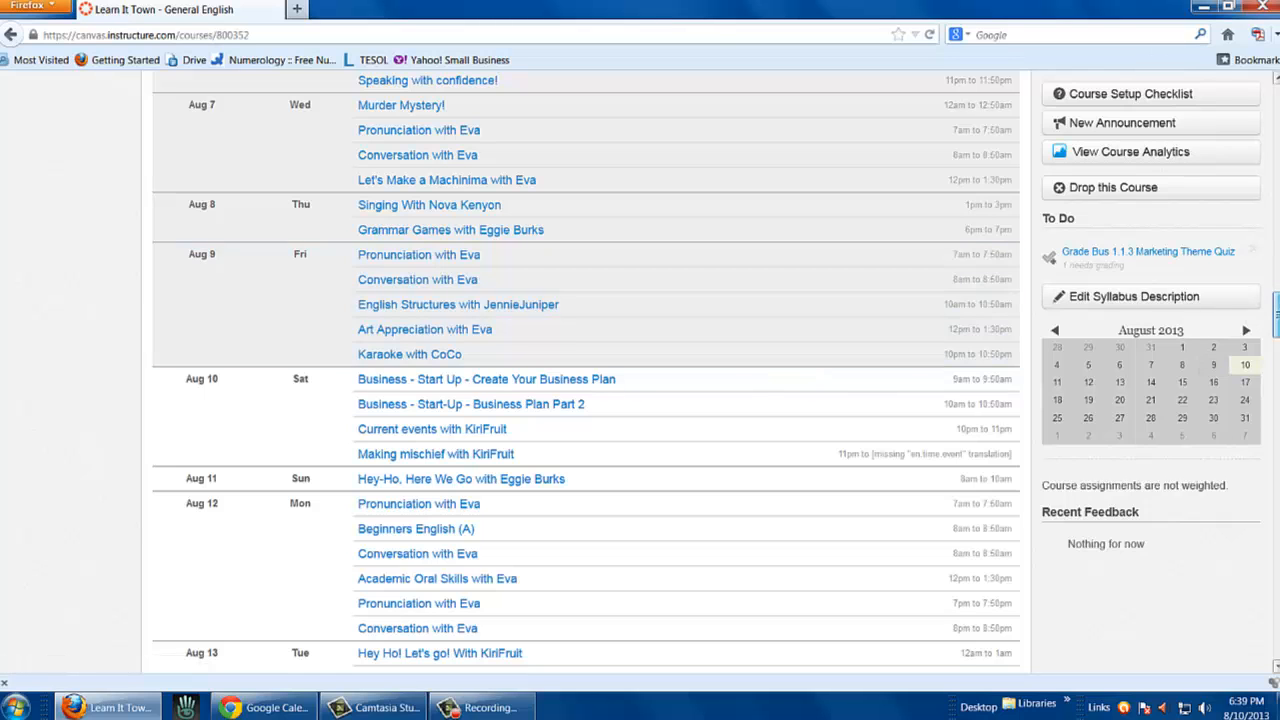
drag(1272, 318, 1268, 18)
Include the account owner's personal calendar in the Canvas calendar and copy the calendar feed link
click(468, 111)
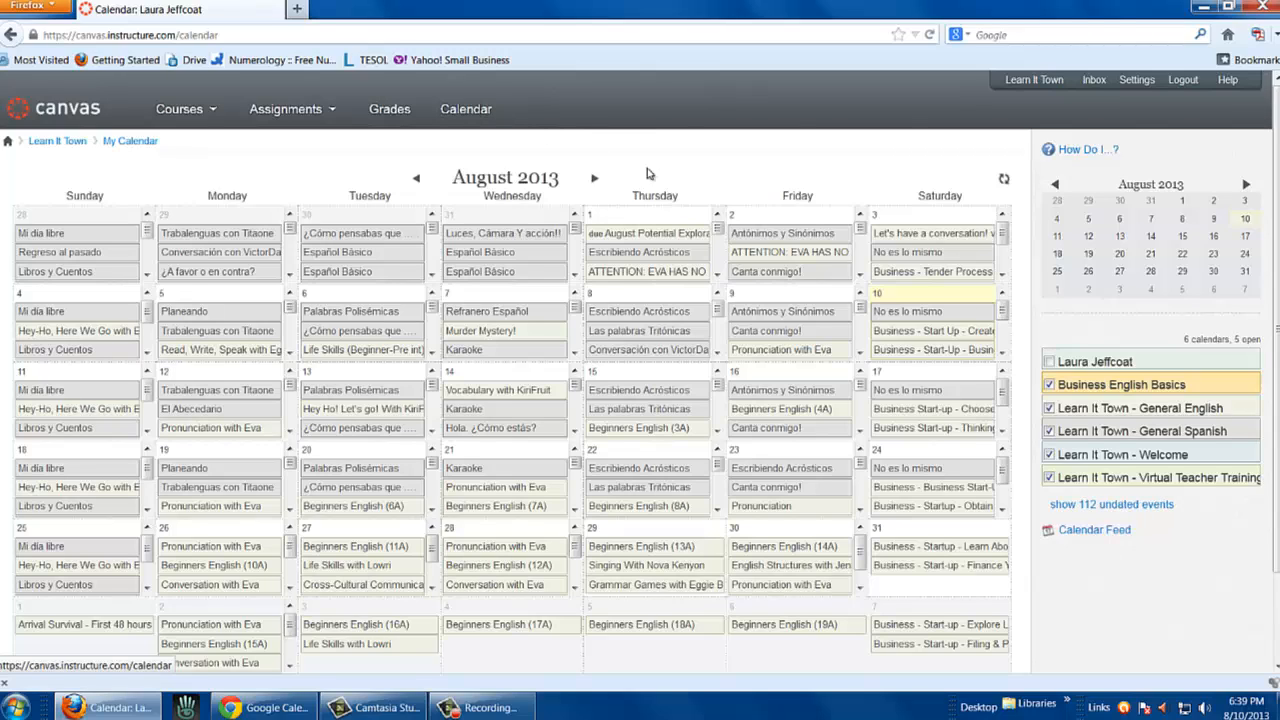
click(1050, 362)
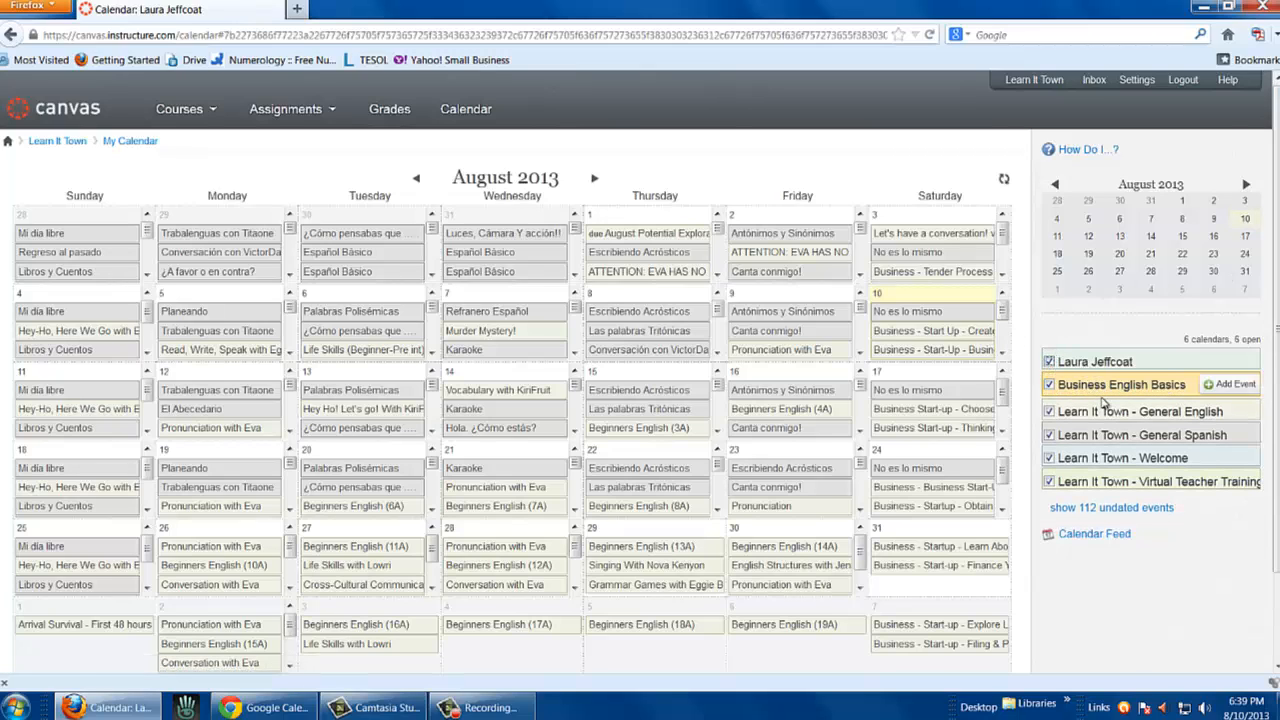
click(1095, 531)
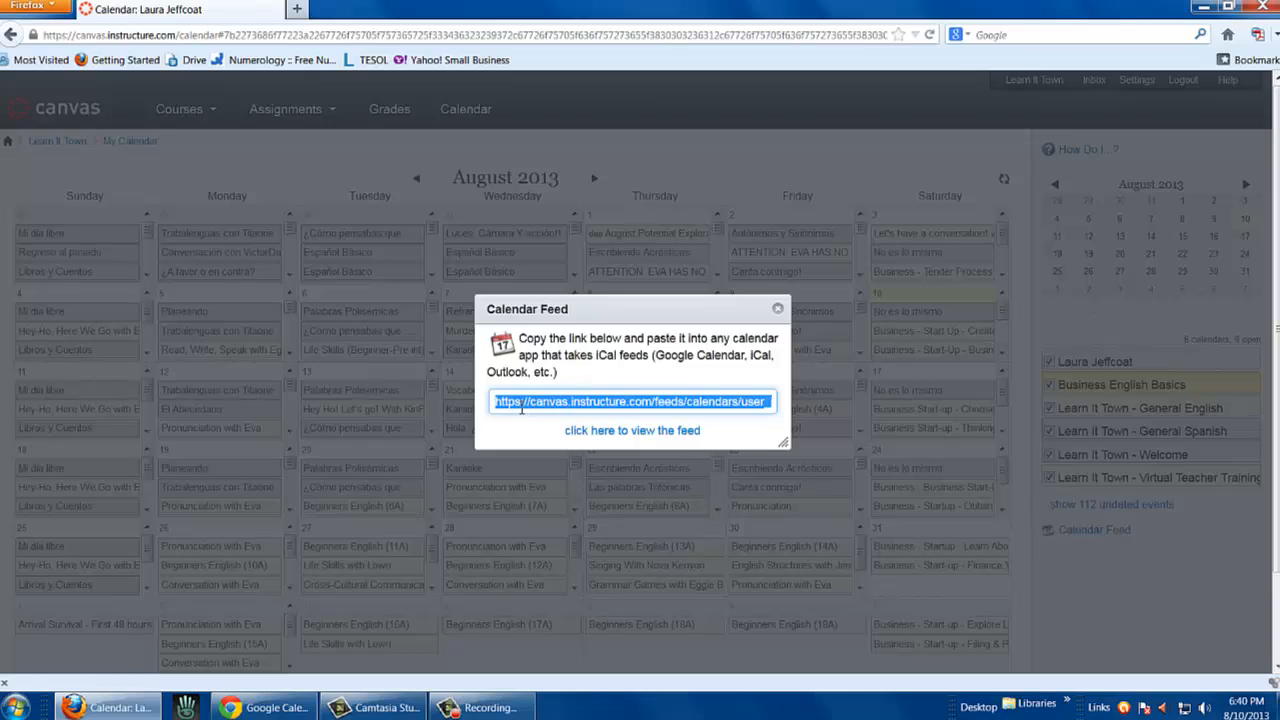
right_click(655, 401)
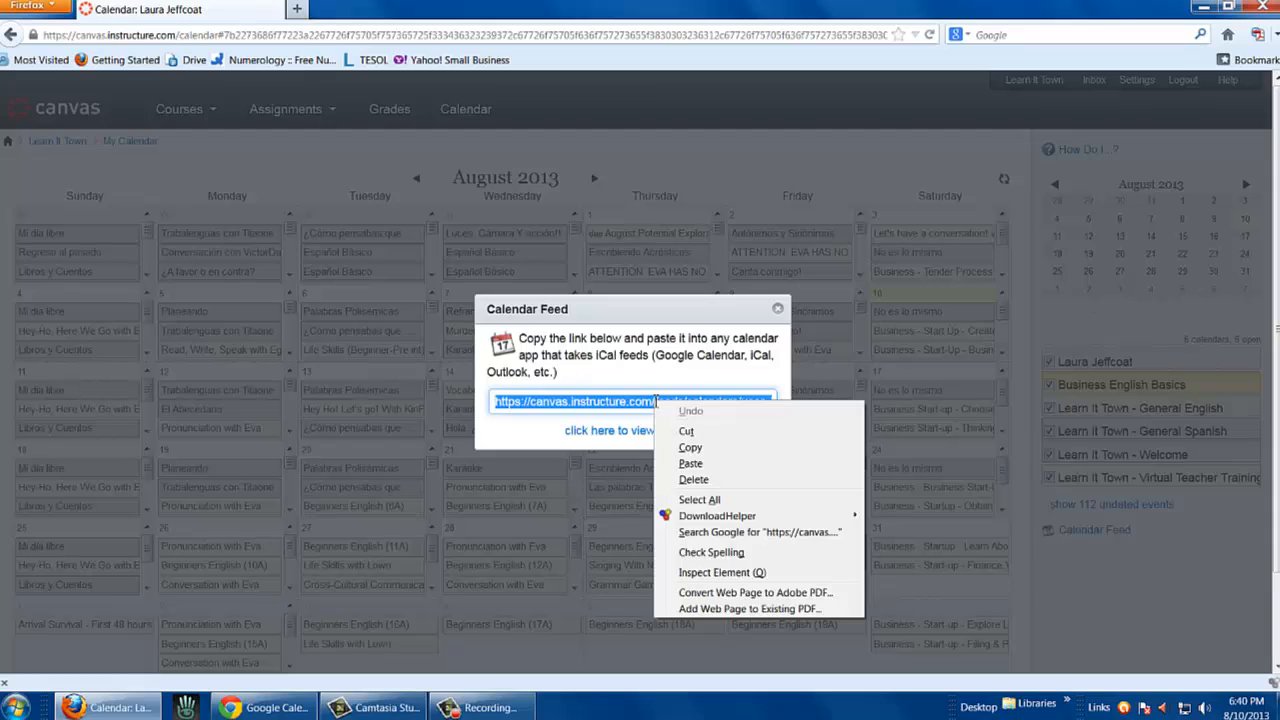
click(690, 448)
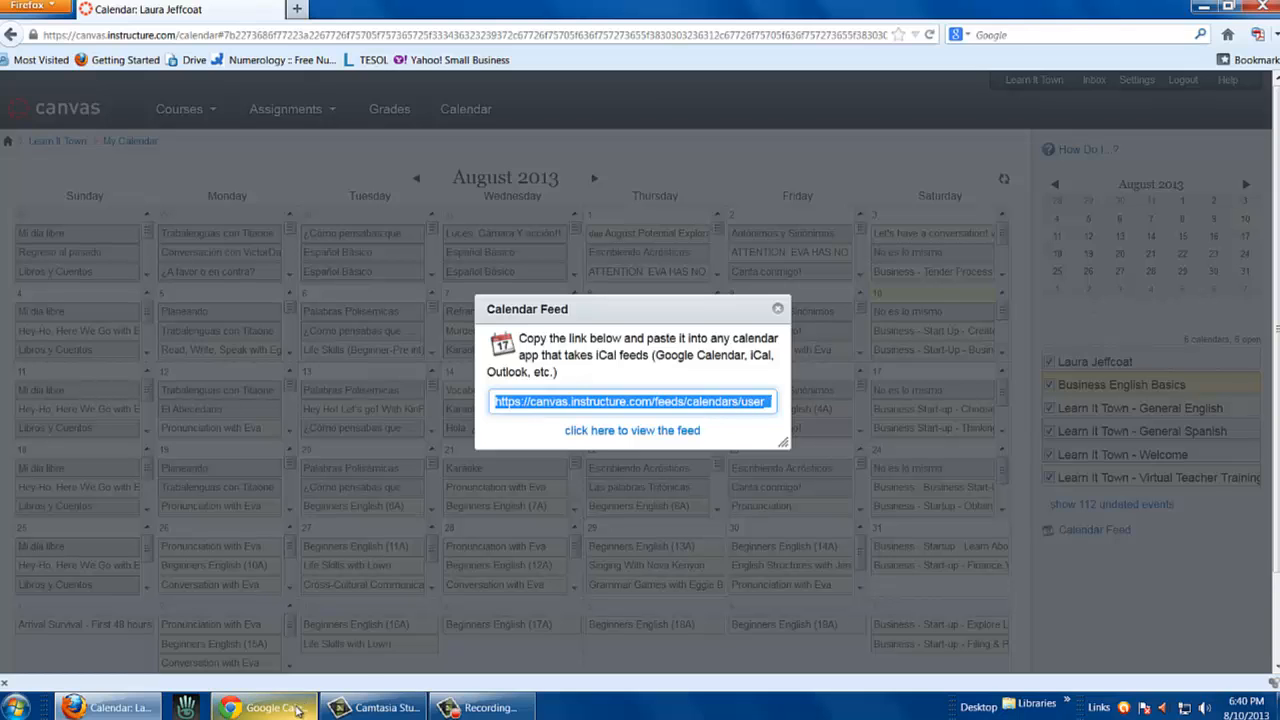
Switch to Google Calendar and add the copied Canvas feed by URL to the other calendars, making it publicly accessible
click(303, 627)
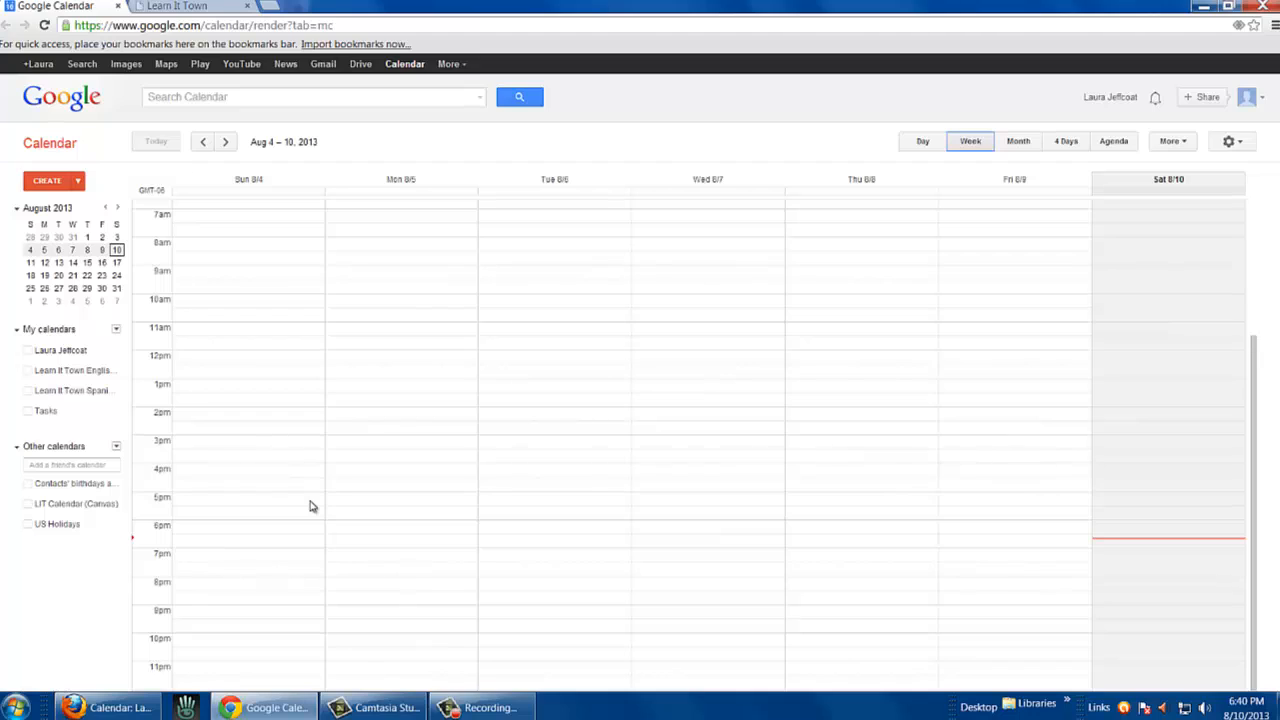
click(116, 448)
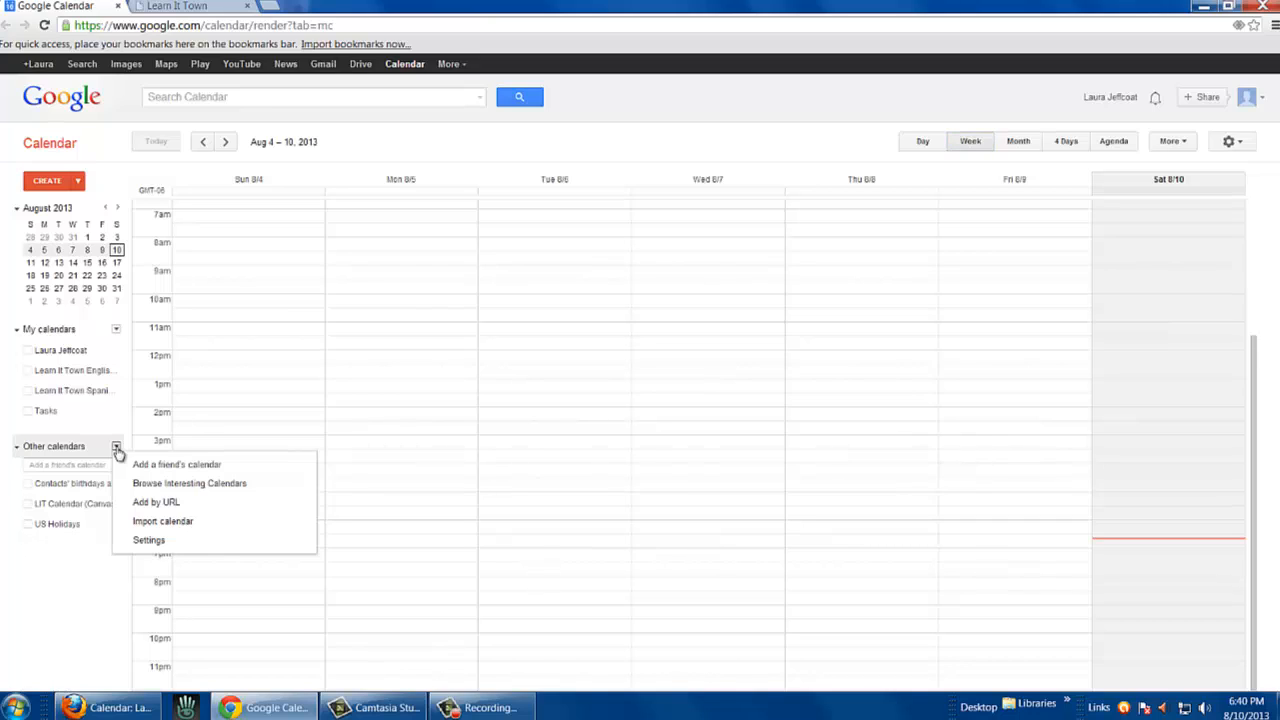
click(171, 504)
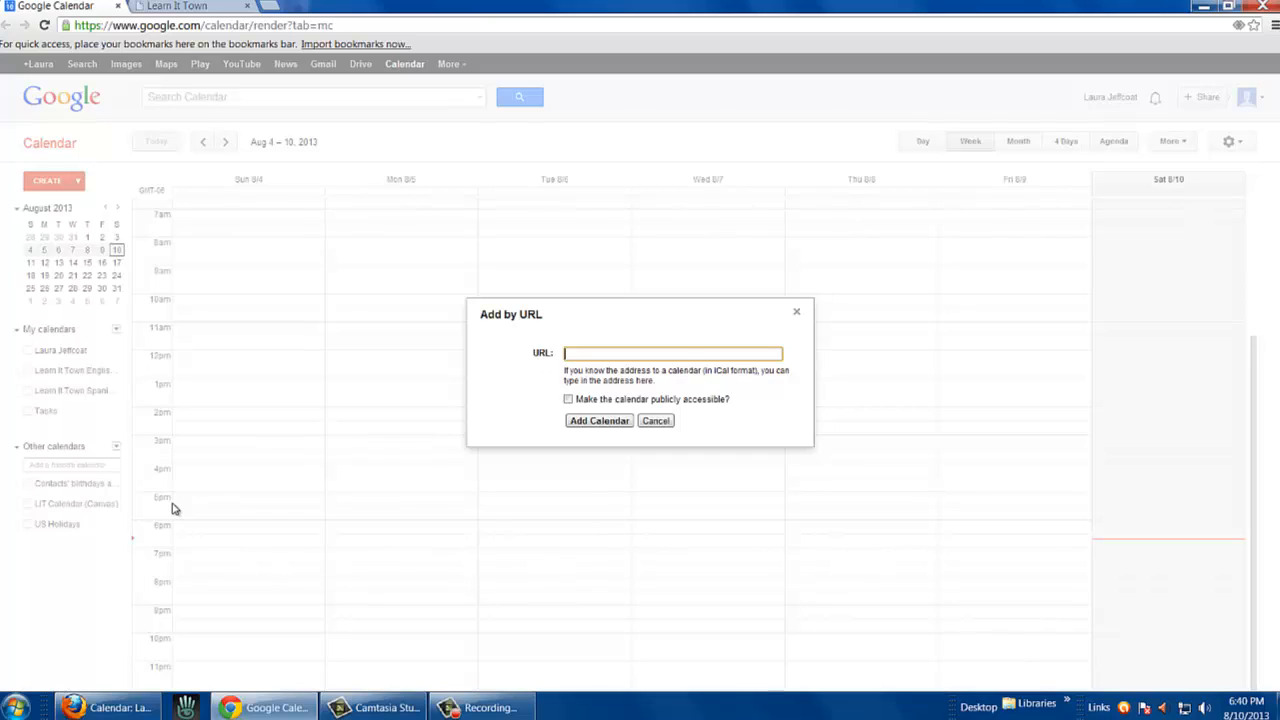
key(ctrl+v)
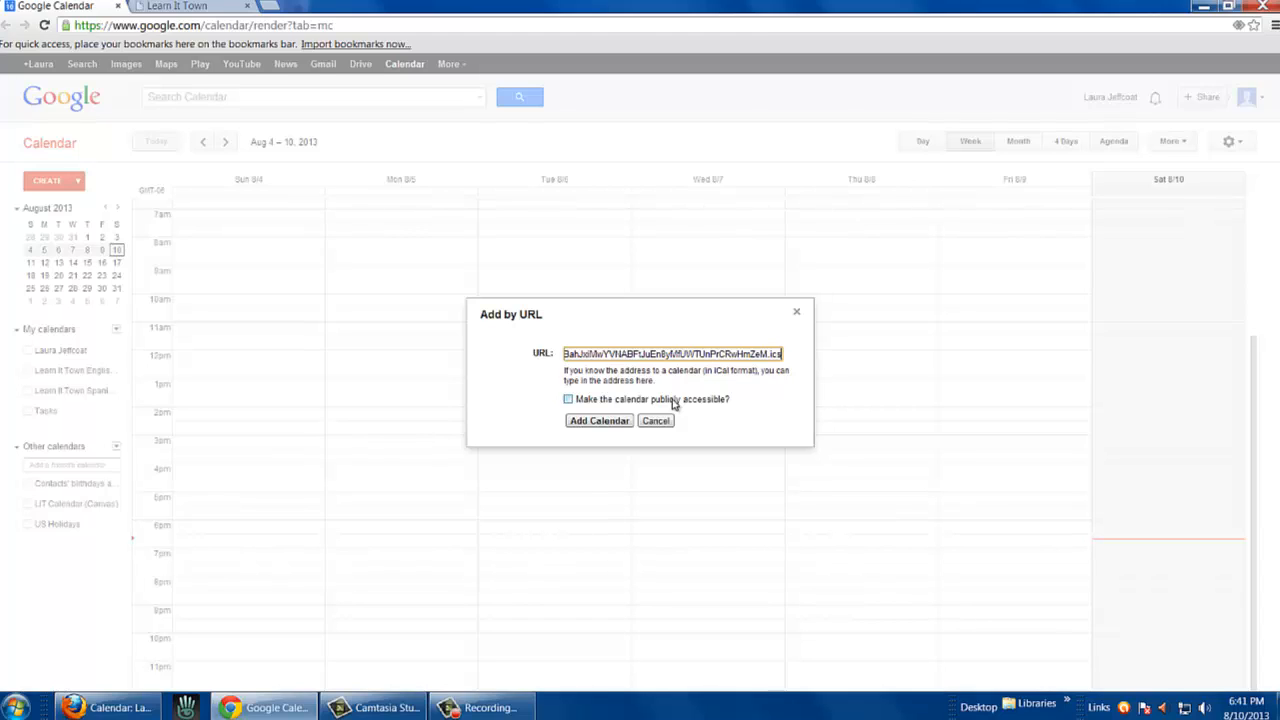
click(567, 401)
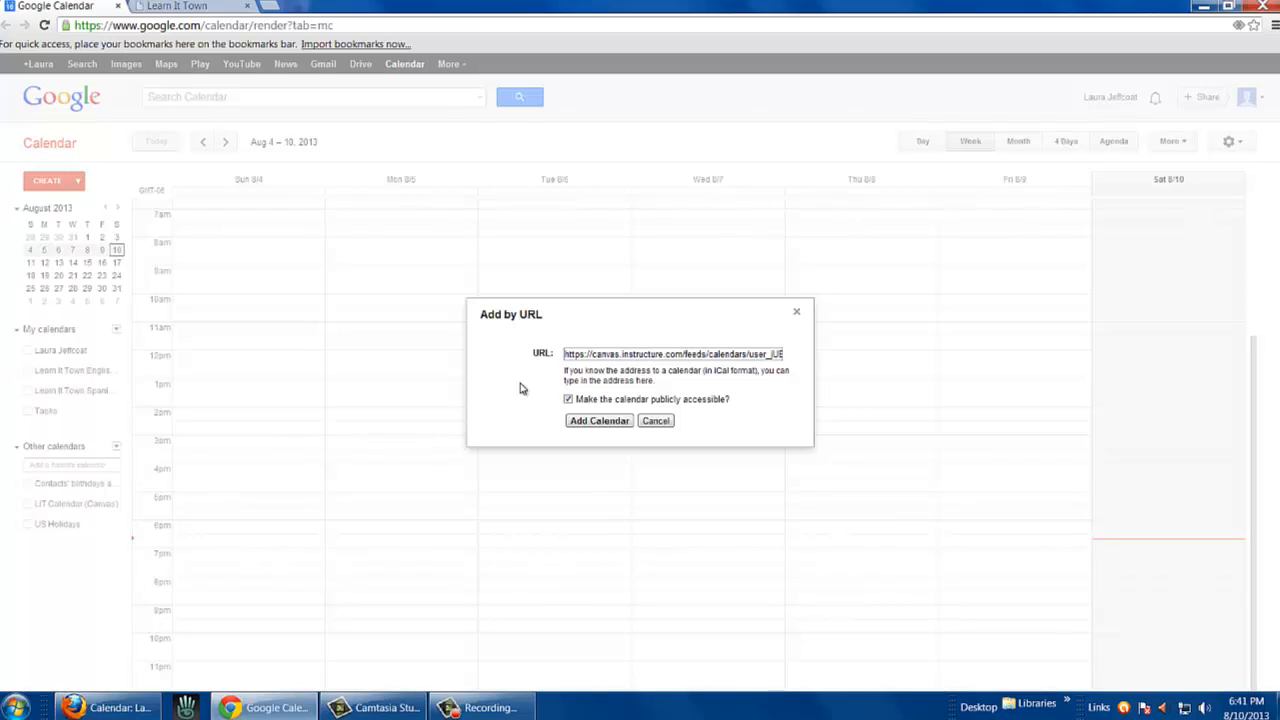
click(590, 421)
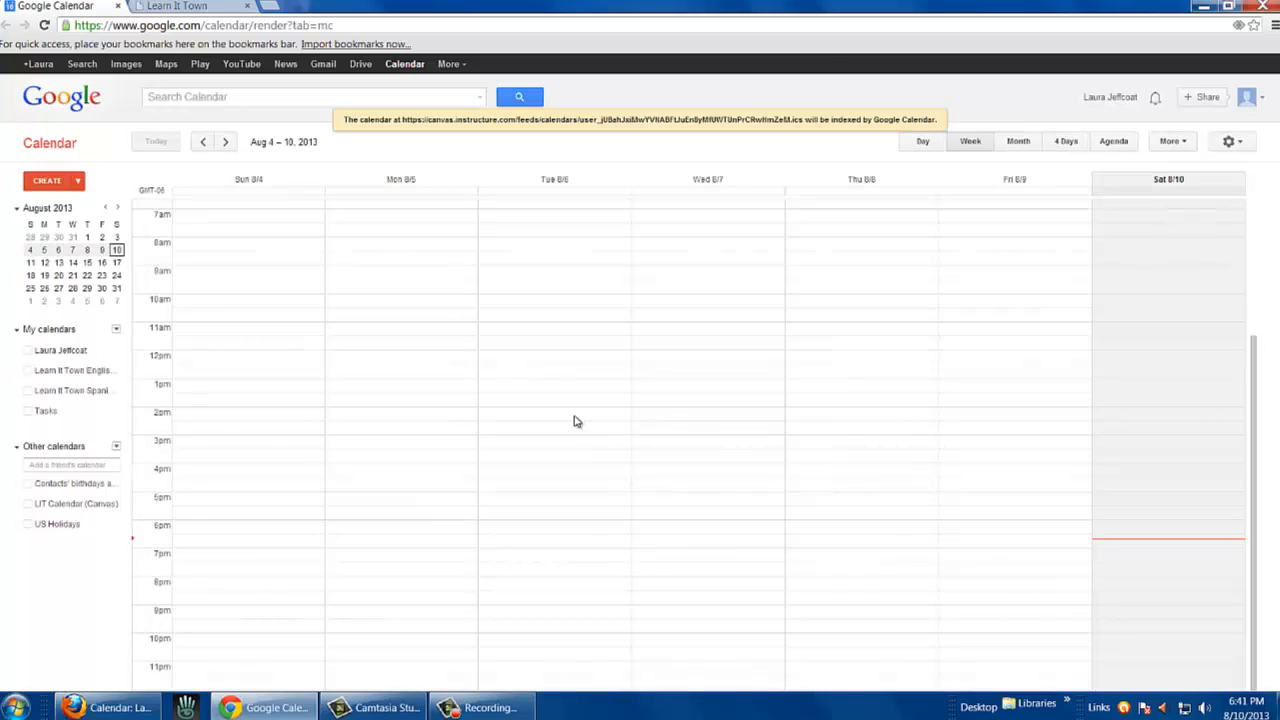
Display the LIT Calendar (Canvas) calendar and view its events by month and by day
click(34, 506)
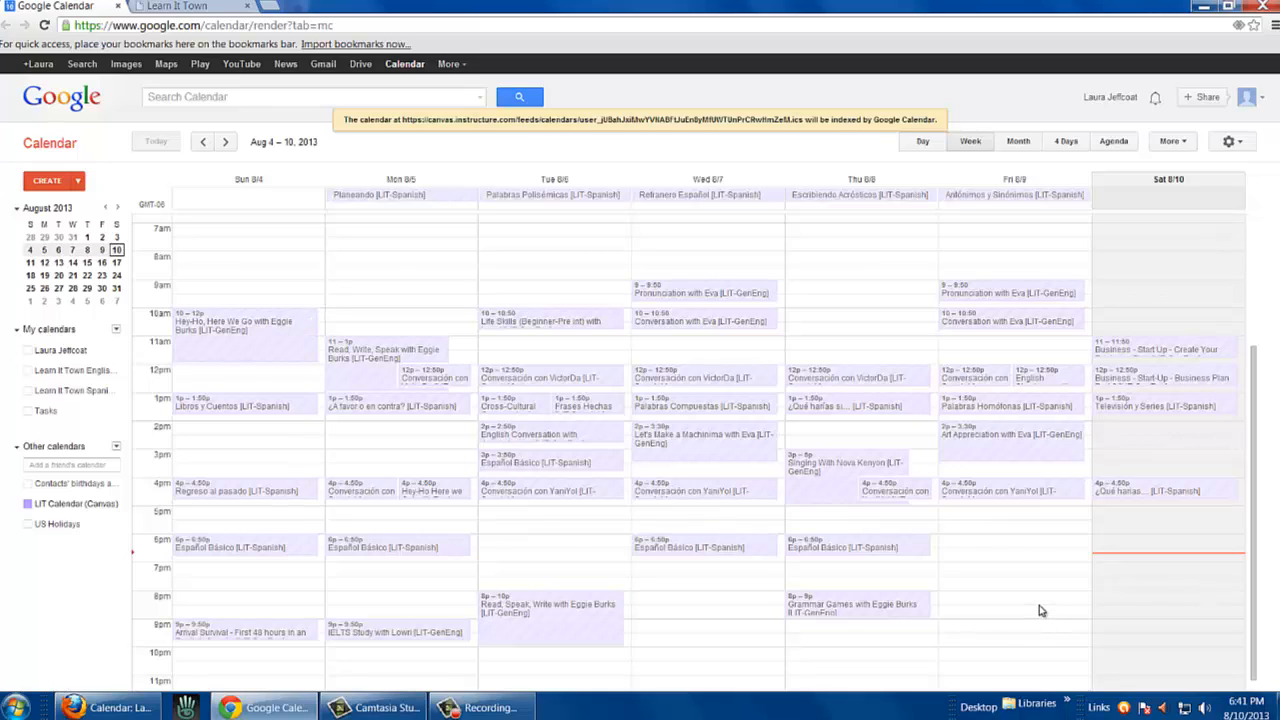
click(1018, 142)
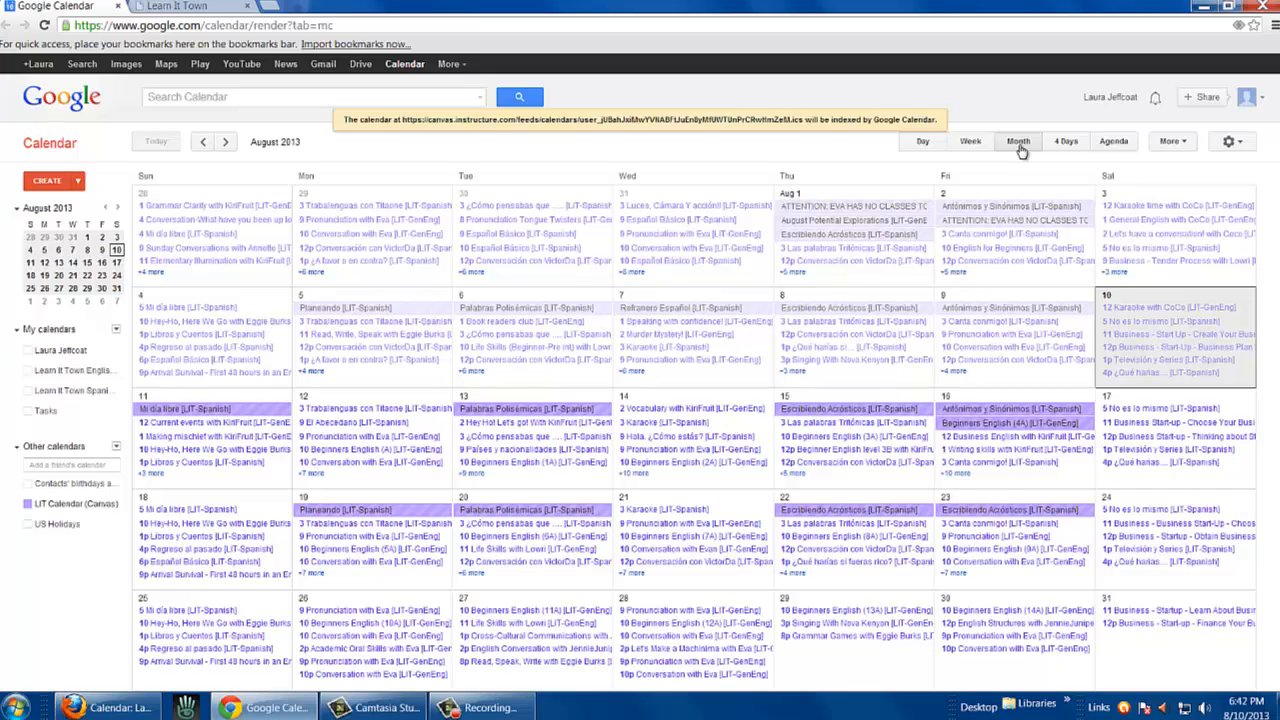
click(926, 142)
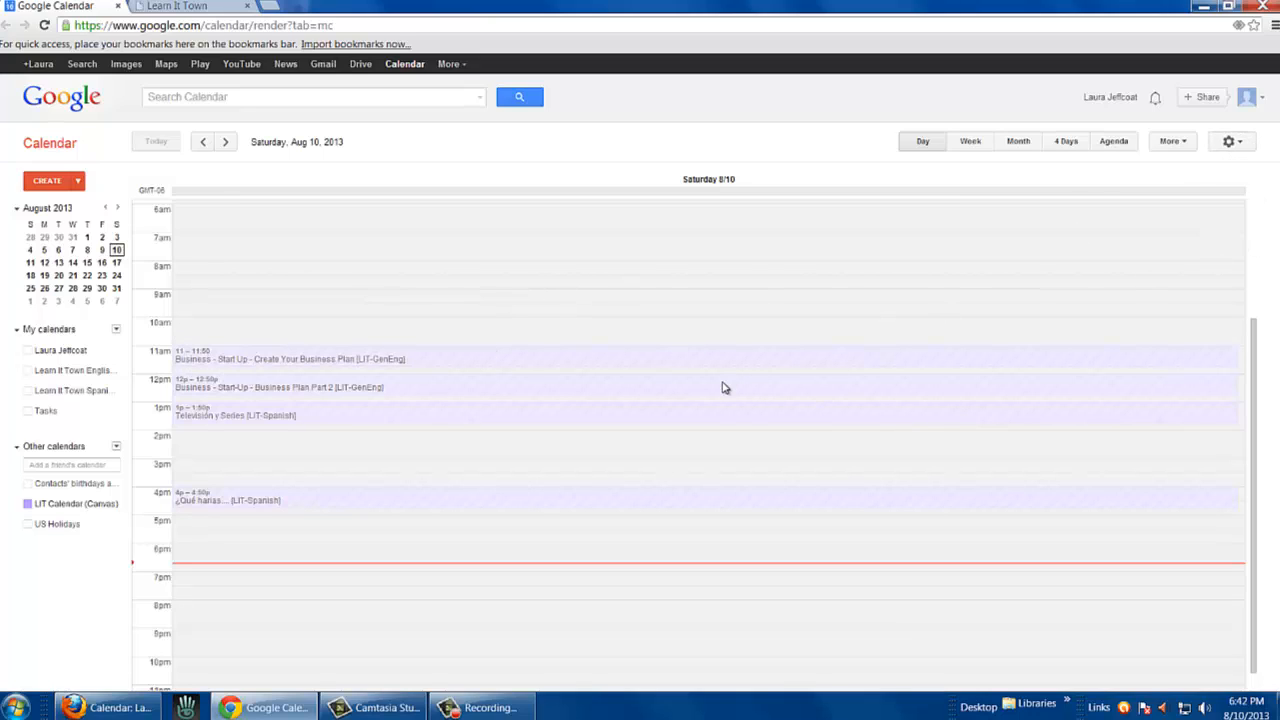
Open the Google Calendar settings and examine the time zone, time format and other general options without changing them
click(1238, 145)
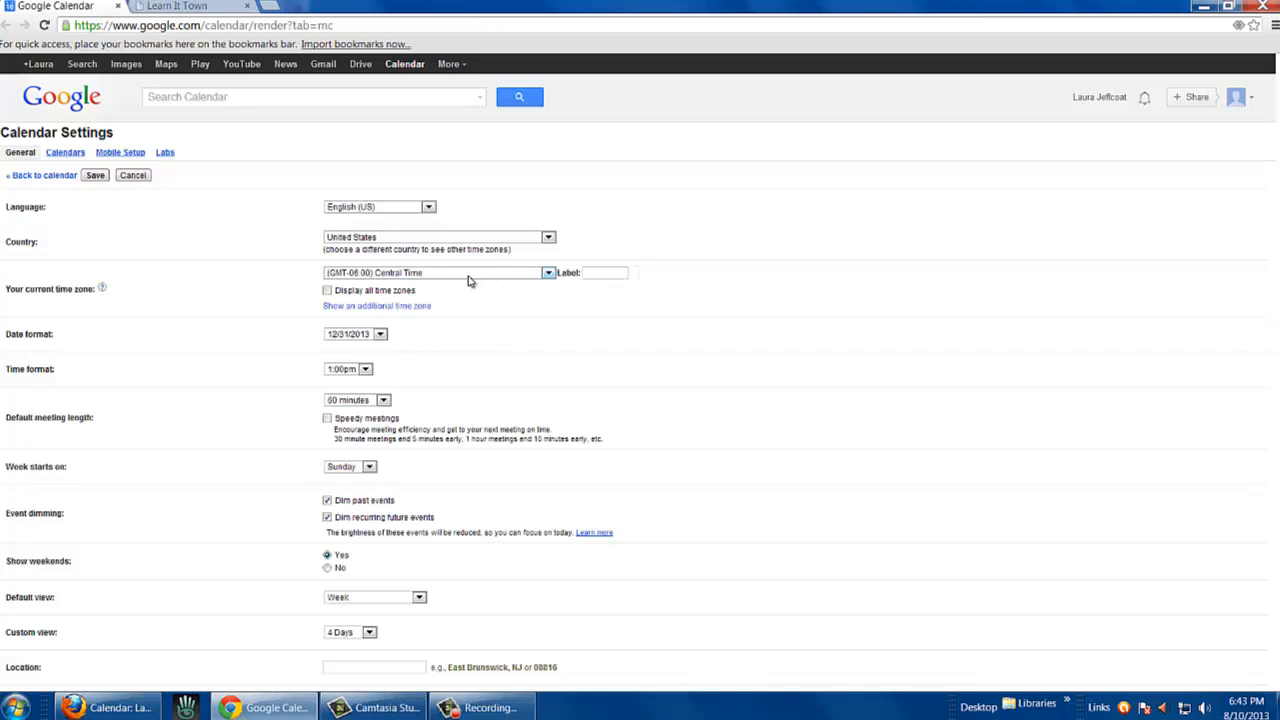
click(549, 274)
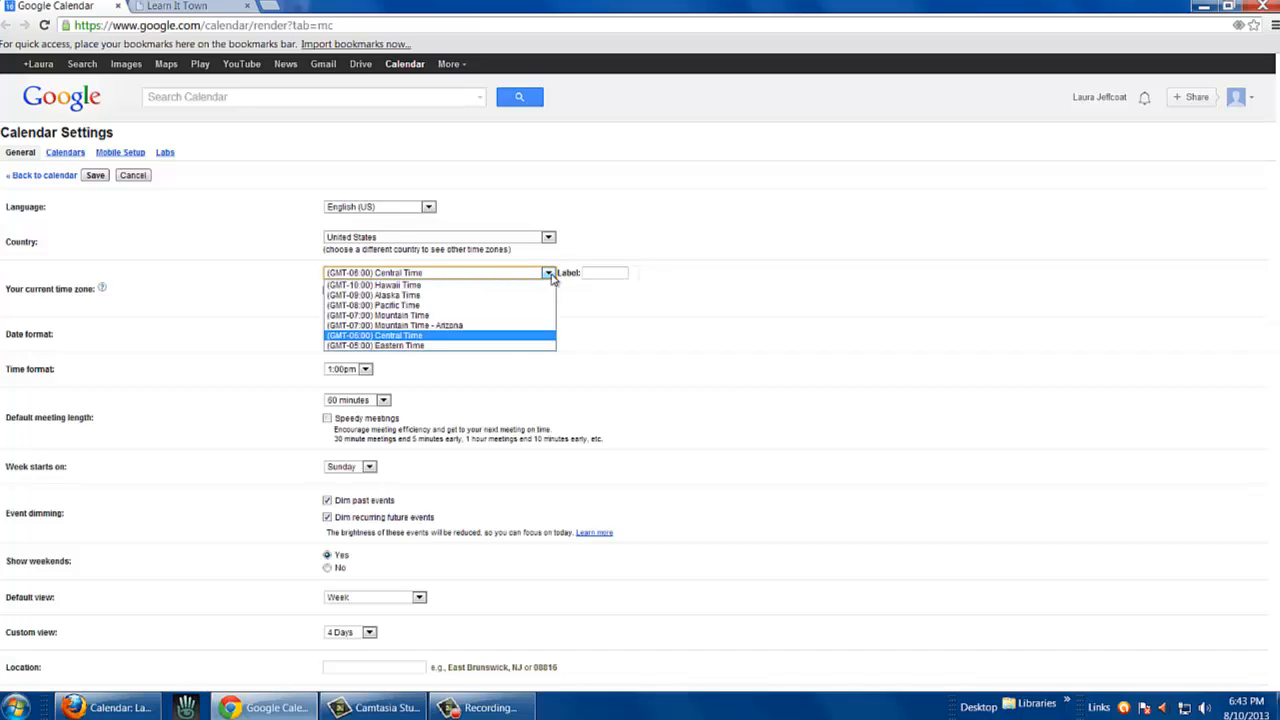
click(705, 290)
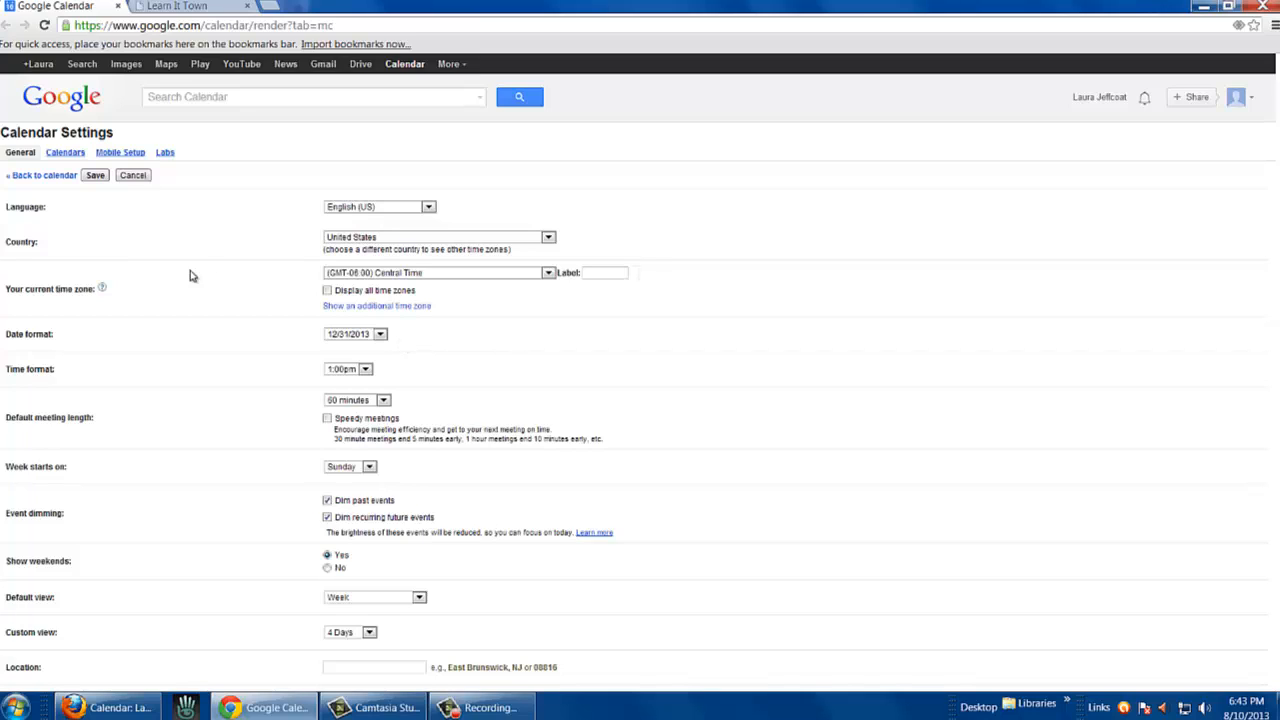
click(362, 372)
click(442, 375)
scroll(300, 424, down, 3)
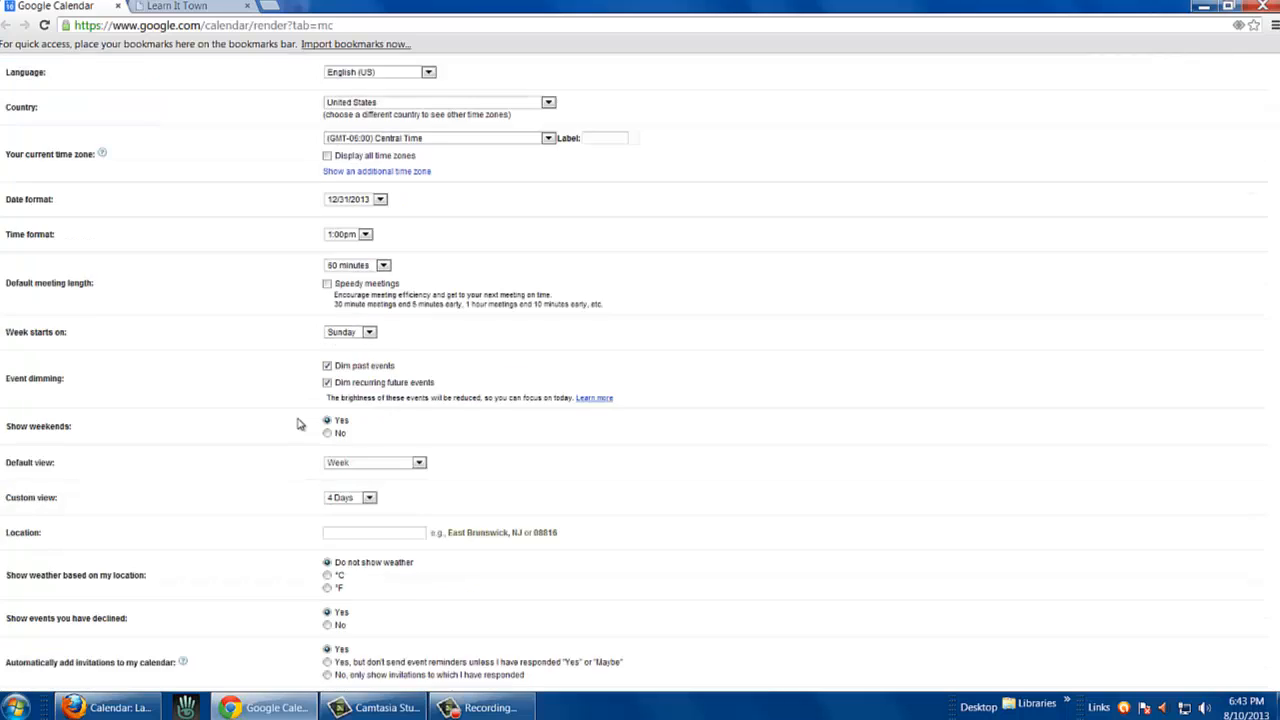
scroll(297, 424, up, 3)
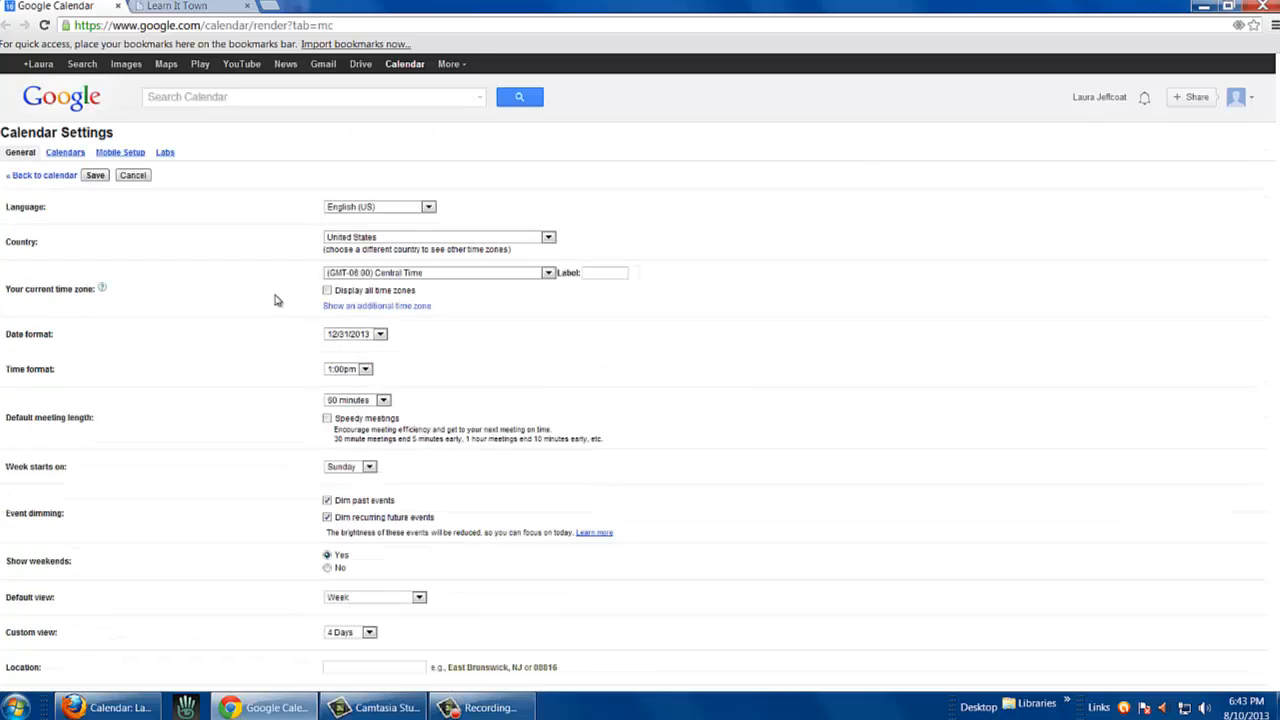
Save the calendar settings, switch to the week view, show the owner's personal calendar alongside the Canvas events, and advance to Aug 11 – 17, 2013
click(95, 176)
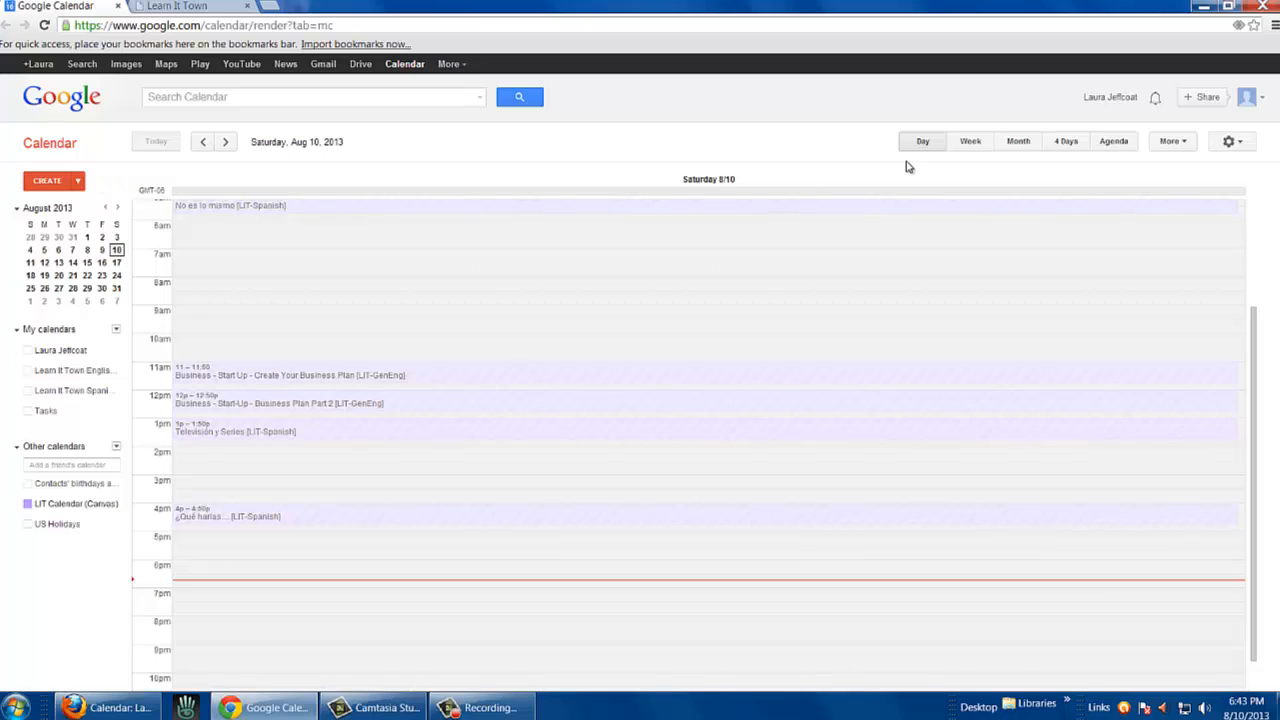
click(970, 142)
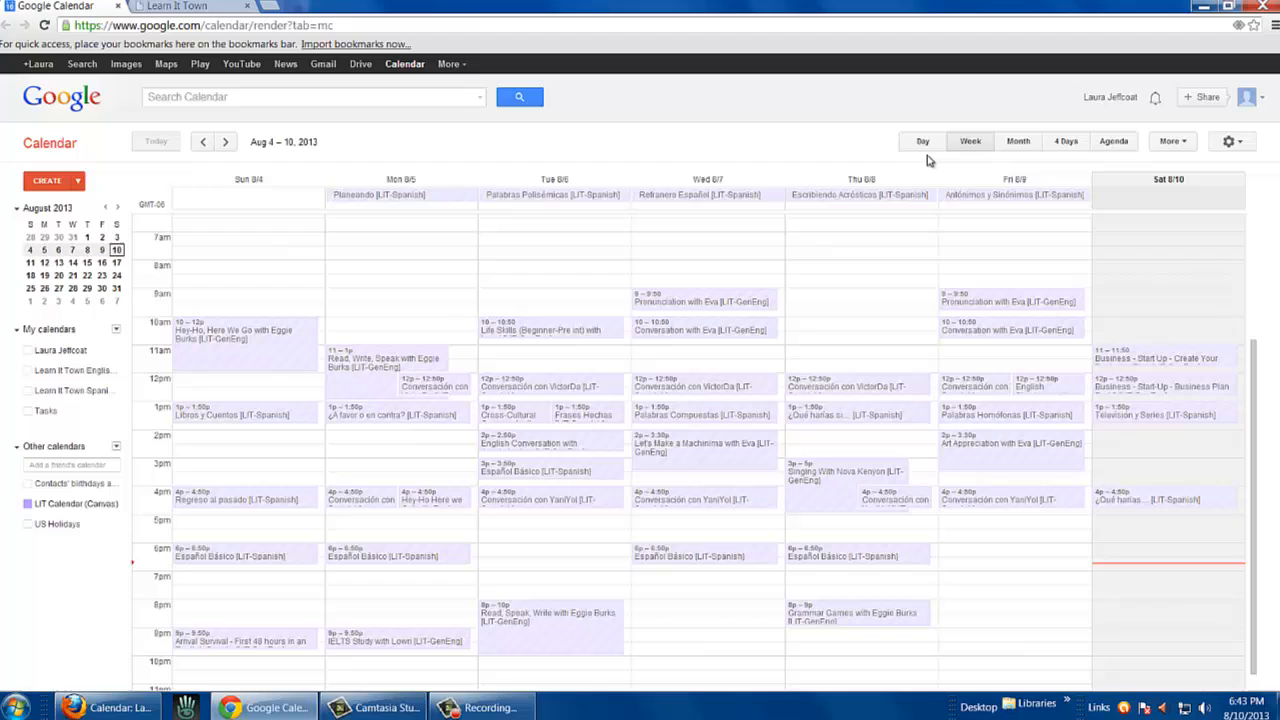
click(42, 352)
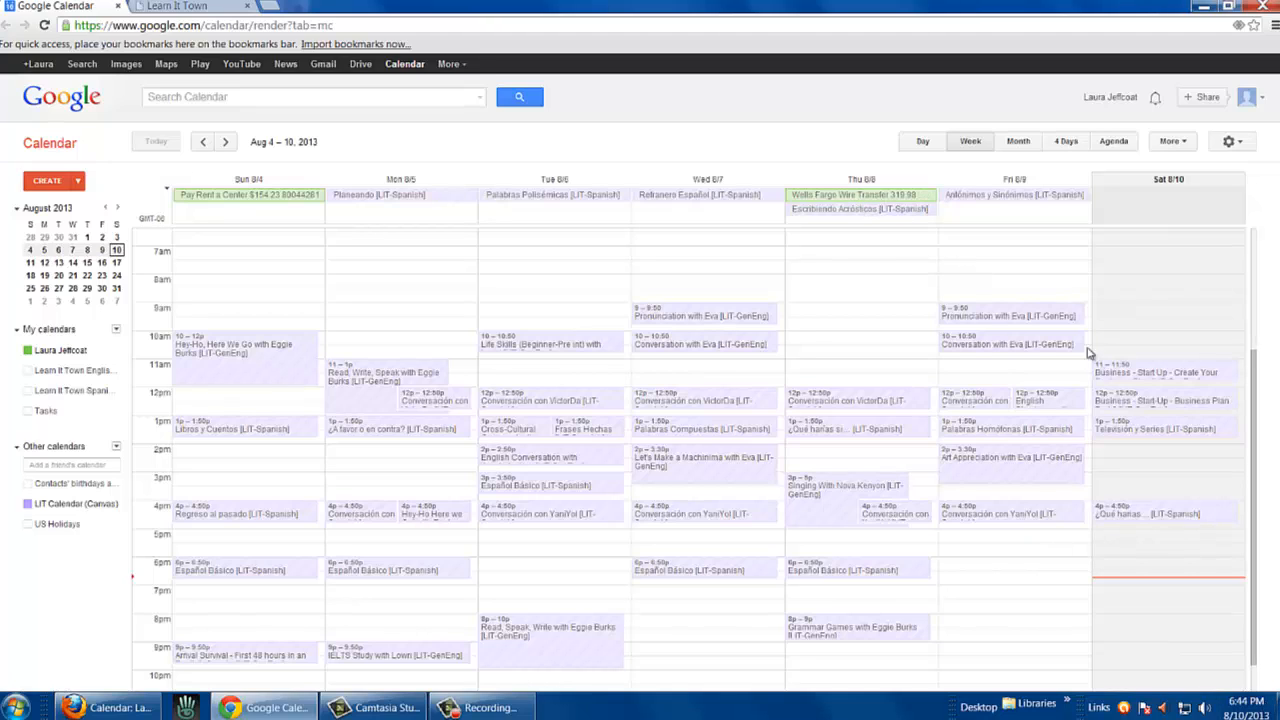
click(226, 145)
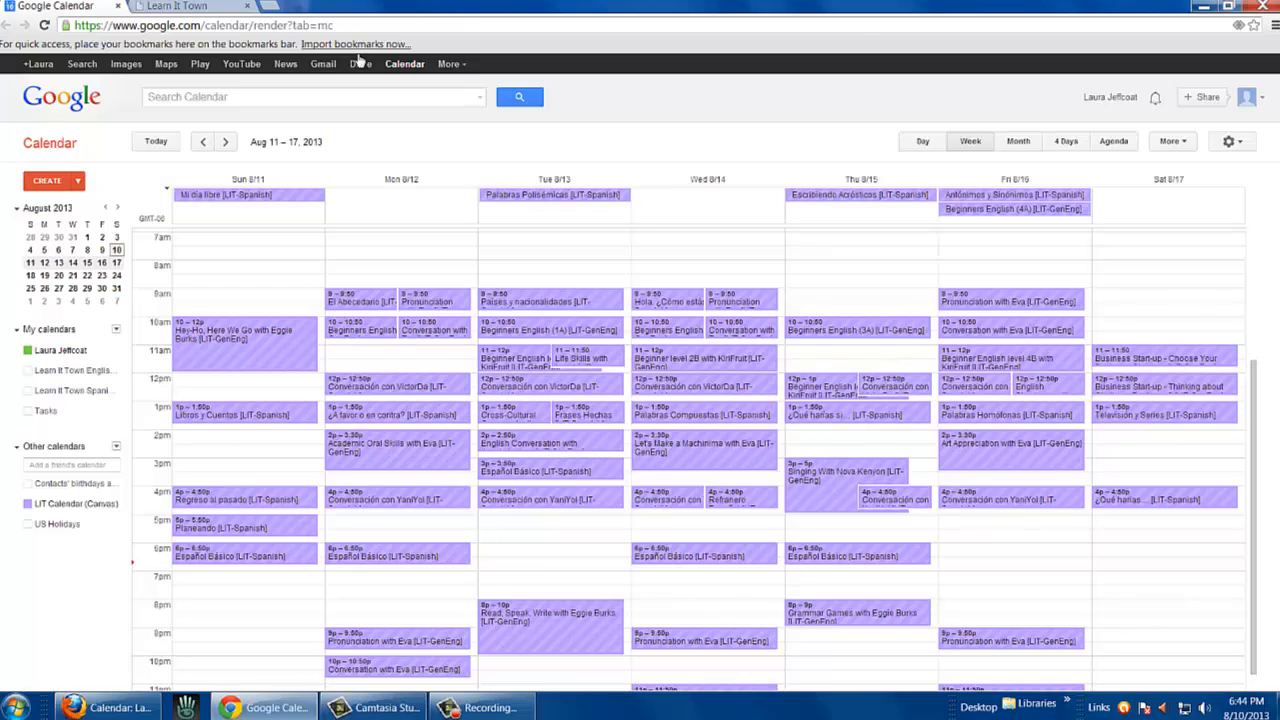
Switch to the Learn It Town website, go from its home page to the Calendar page, and dismiss the Calendar Feed dialog in Canvas
click(177, 6)
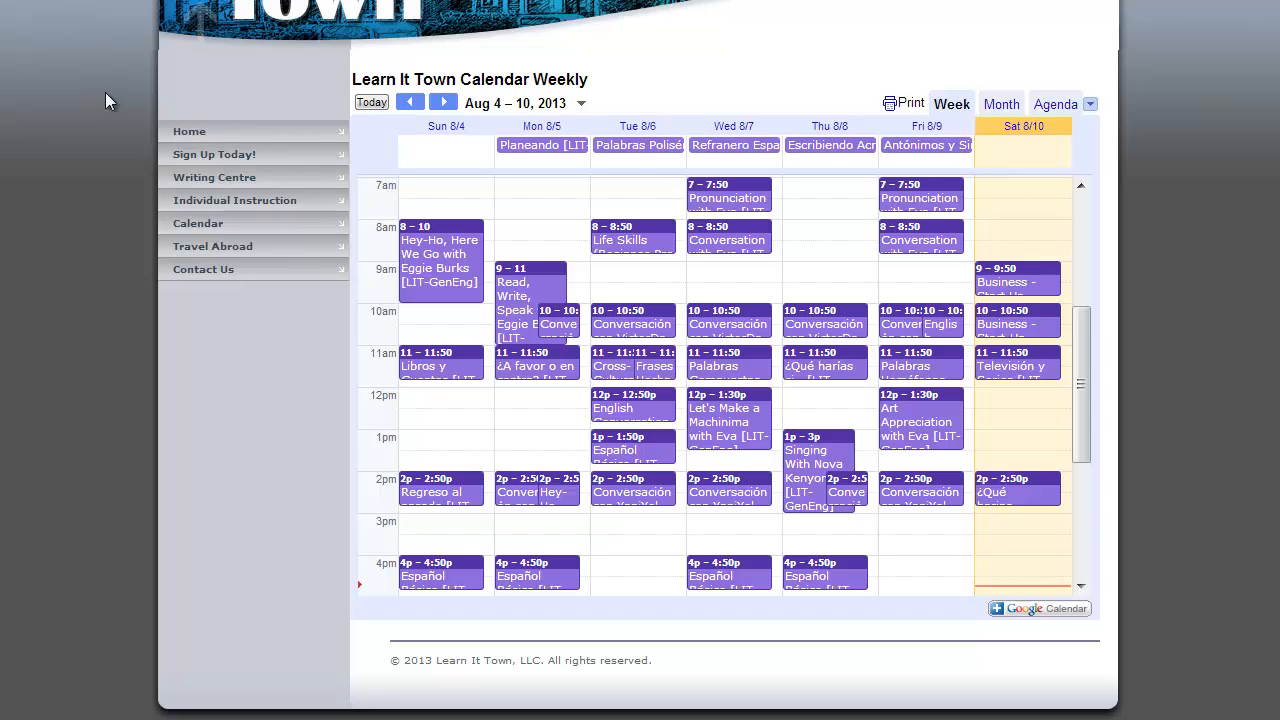
click(230, 133)
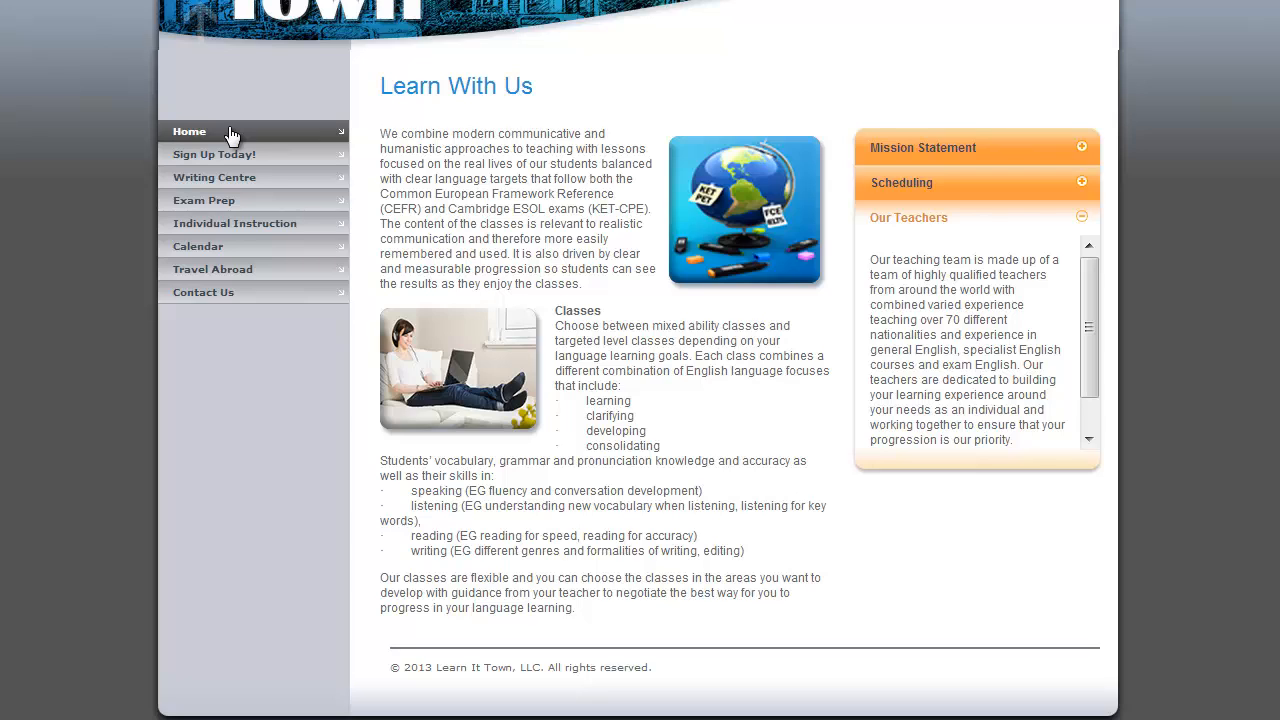
click(190, 254)
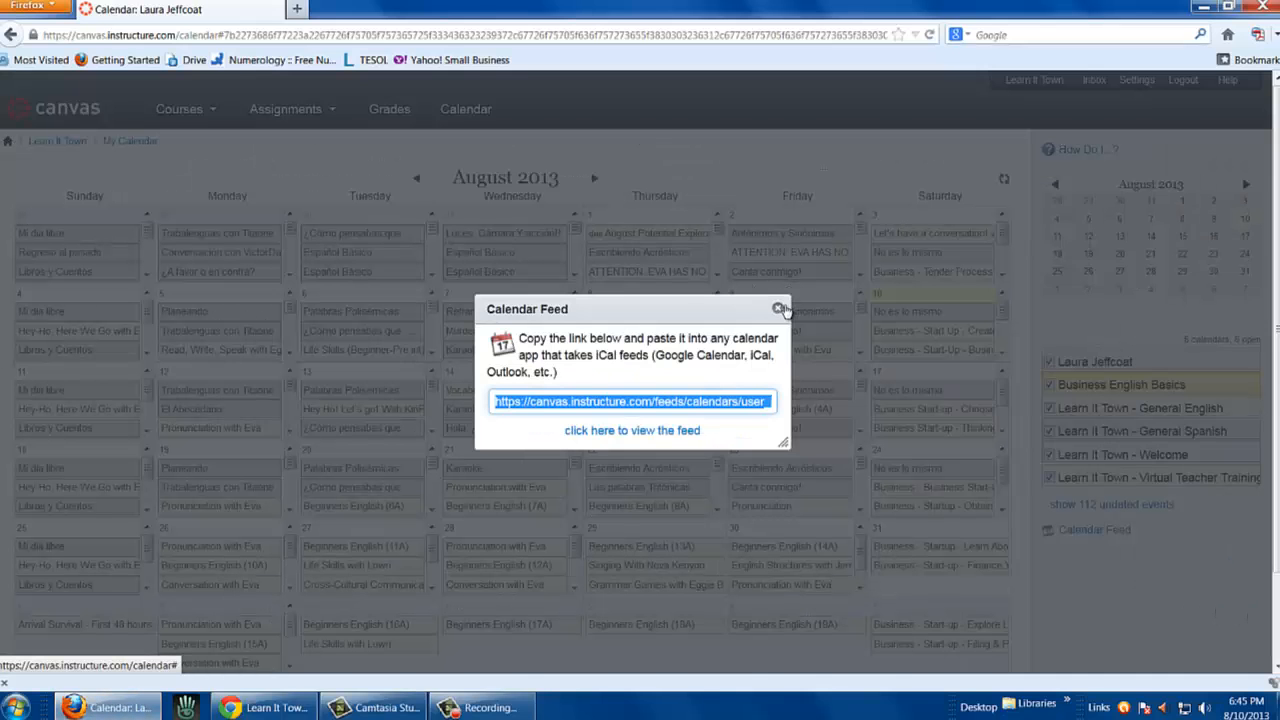
click(780, 305)
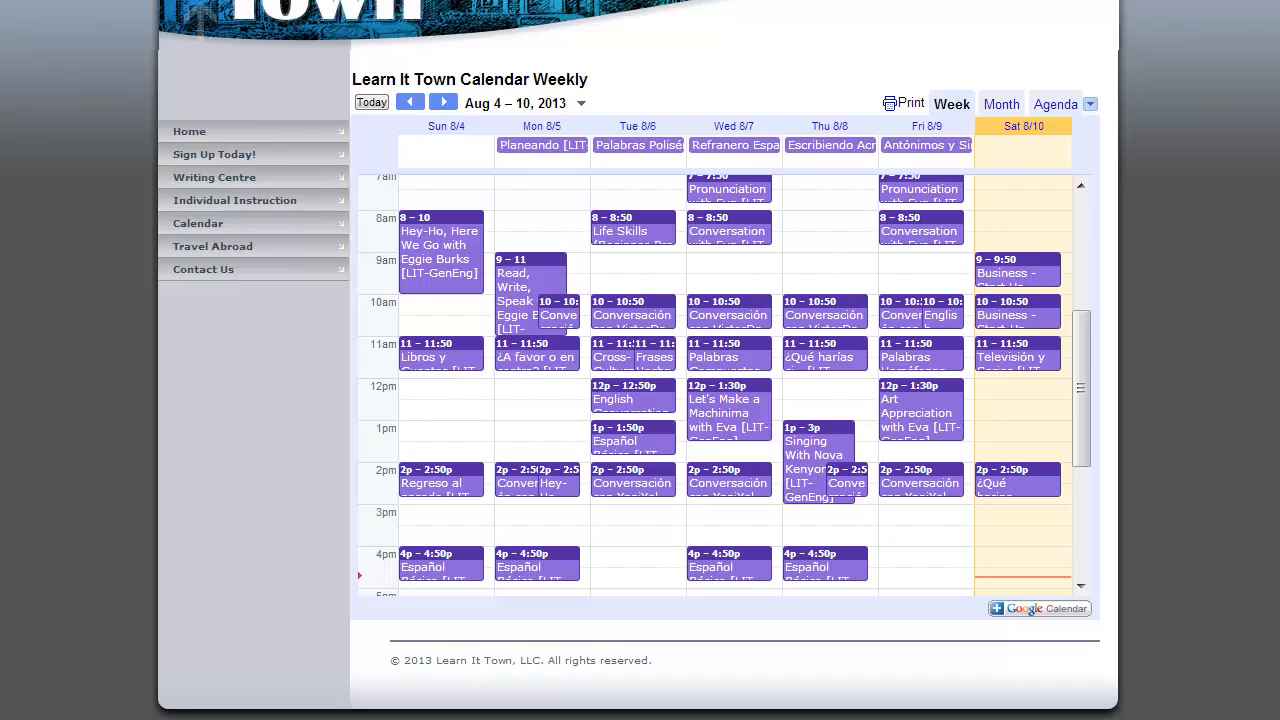
View the Learn It Town calendar by month and as an agenda, and start adding it to Google Calendar
click(1001, 105)
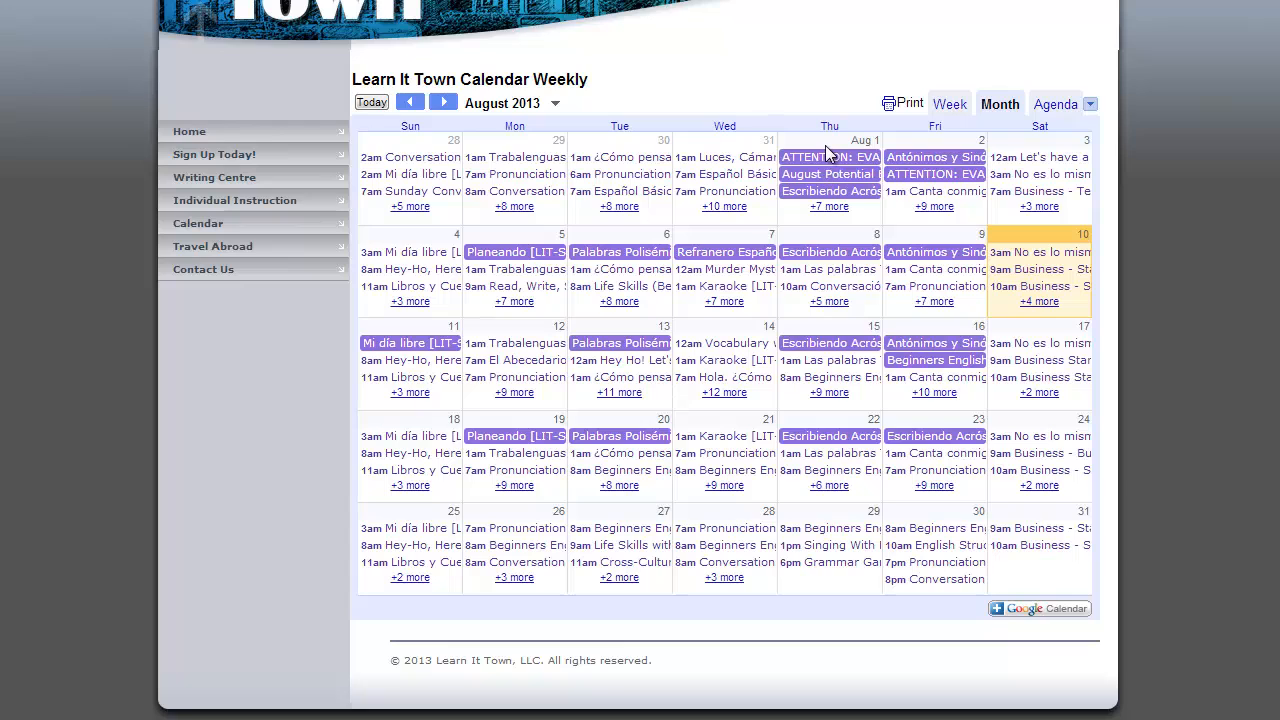
click(1060, 105)
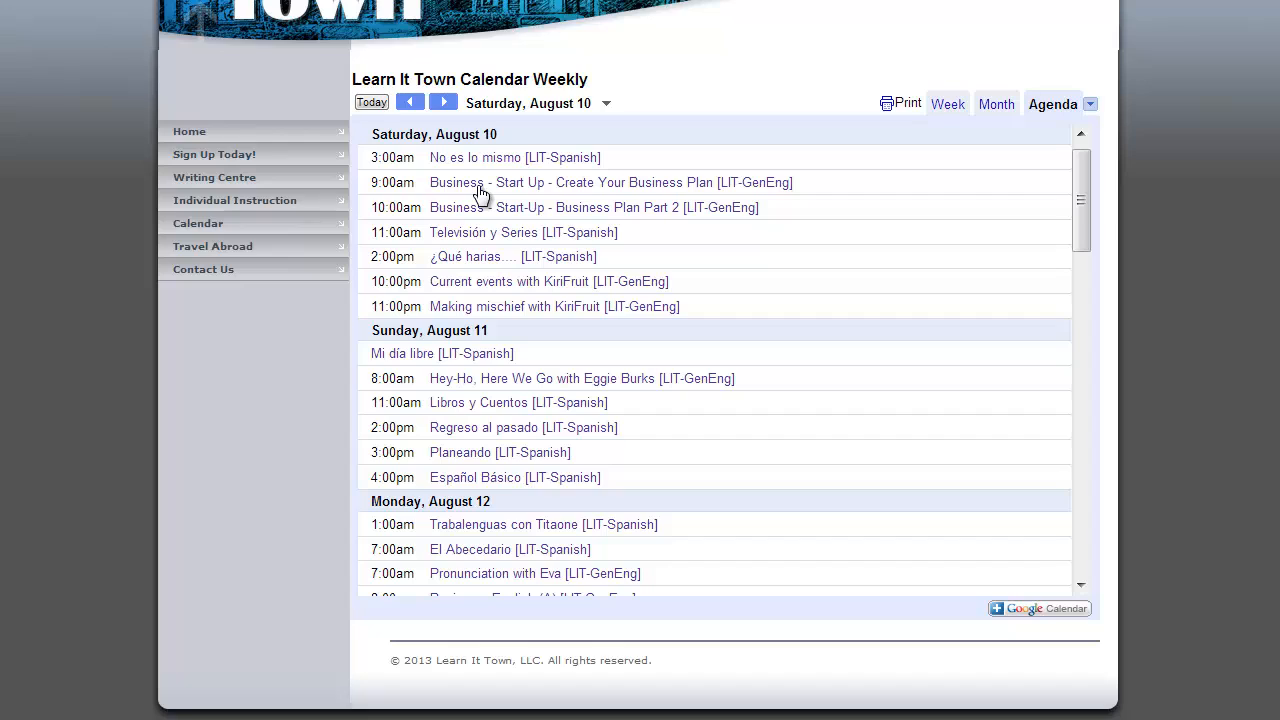
click(1008, 612)
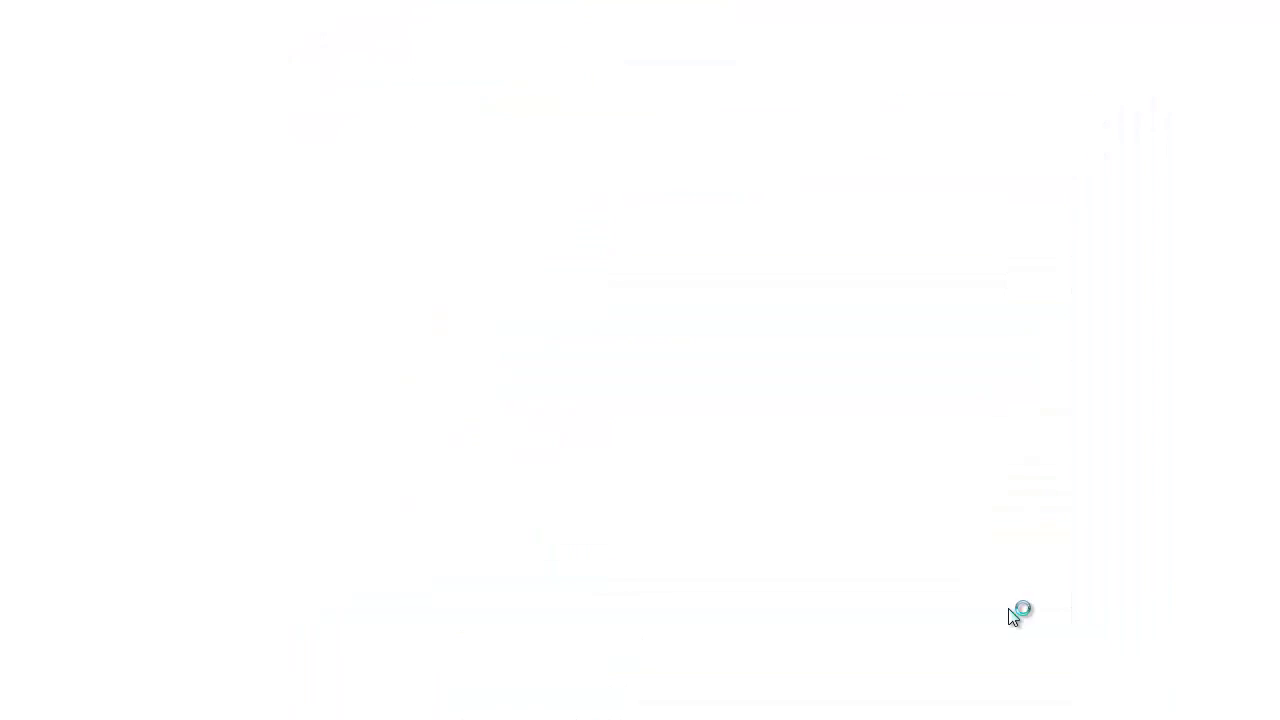